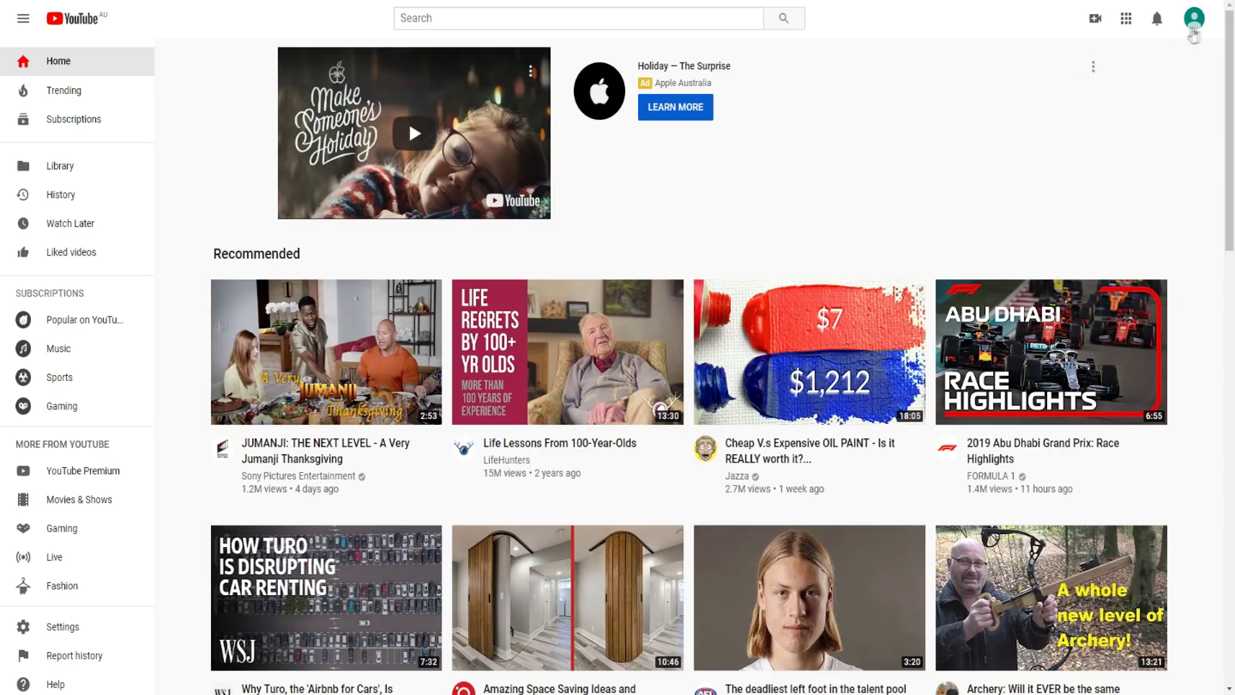
# Open the account menu from the profile avatar at the top right of the YouTube home page
pyautogui.click(1197, 21)
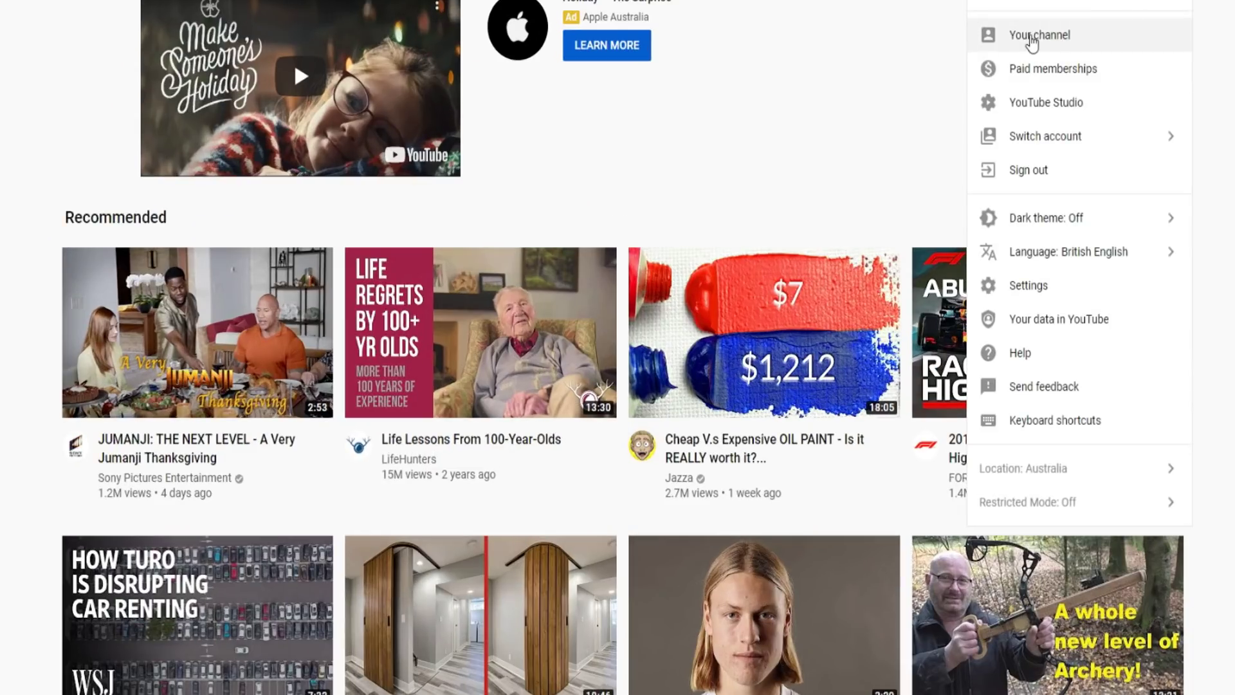
# Go to Your channel, then Playlists and Customise channel to reach the empty Created playlists view
pyautogui.rightClick(1032, 40)
pyautogui.click(1080, 47)
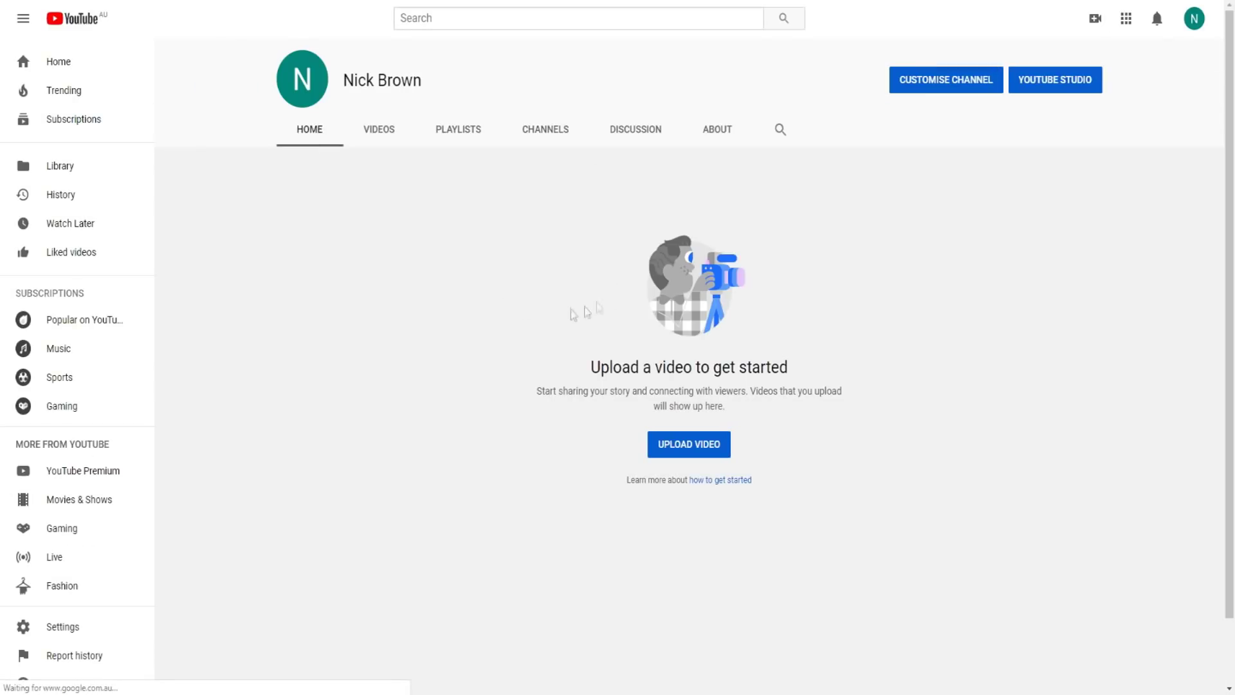
pyautogui.click(450, 132)
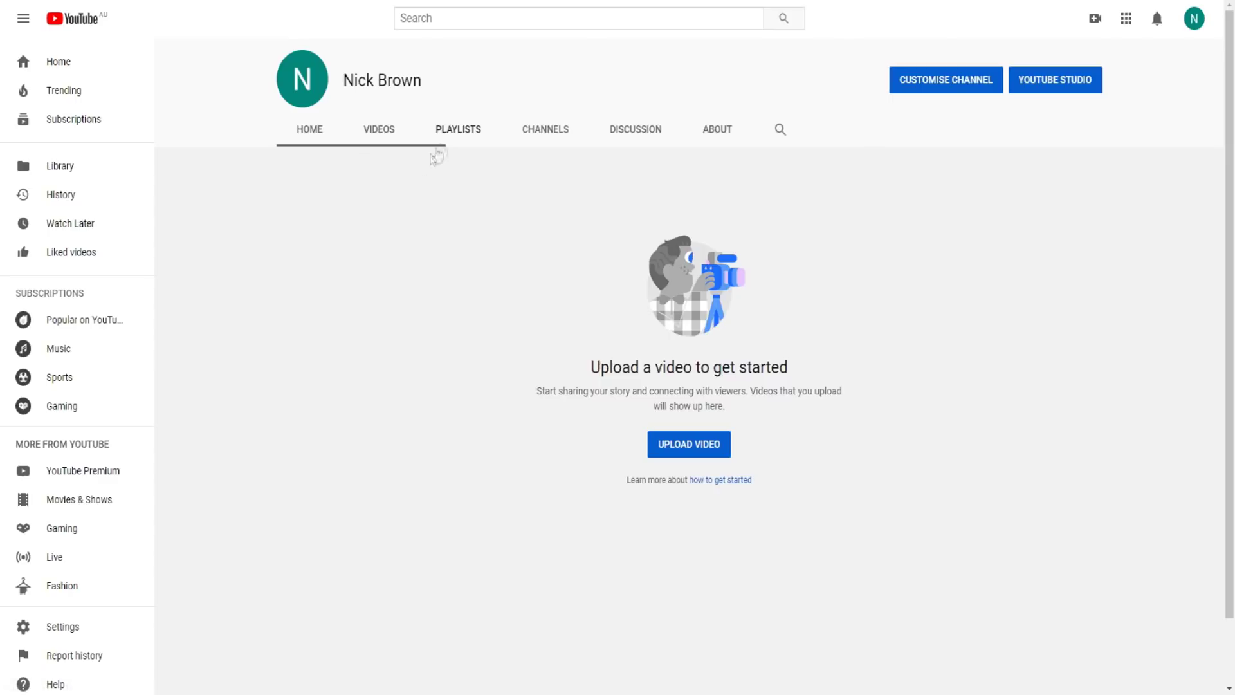
pyautogui.click(926, 92)
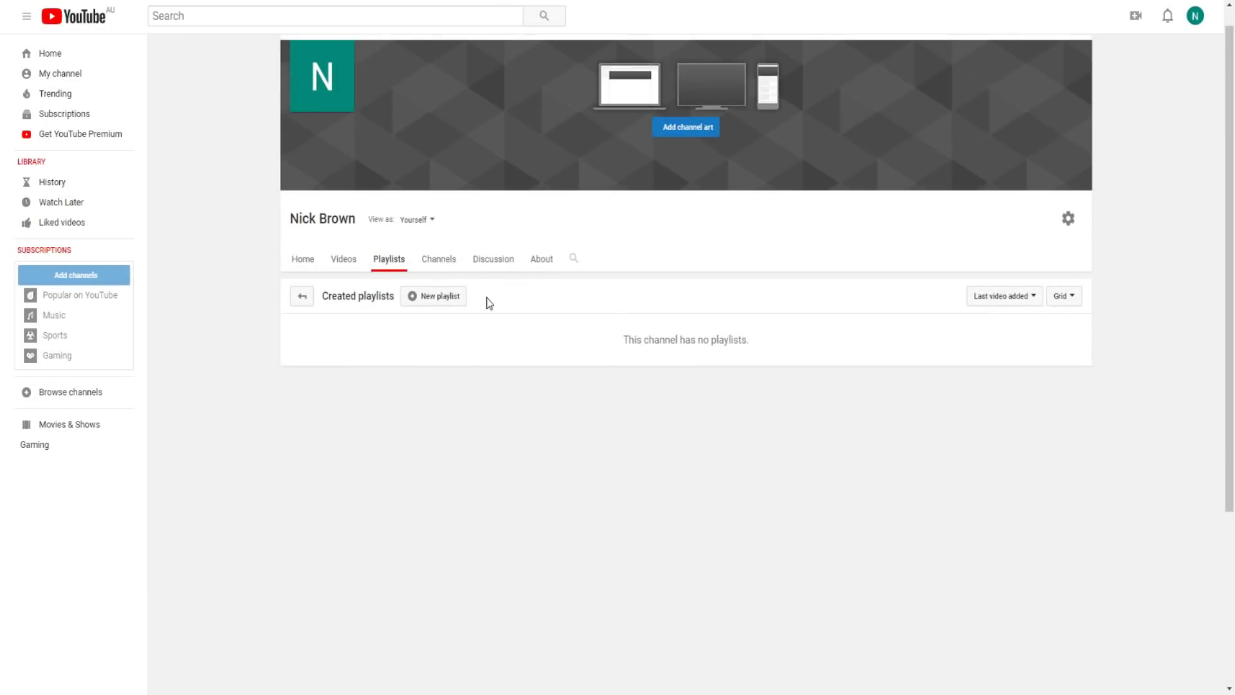
# Create a new Public playlist titled 'tregmgnjrtgnj'
pyautogui.click(442, 300)
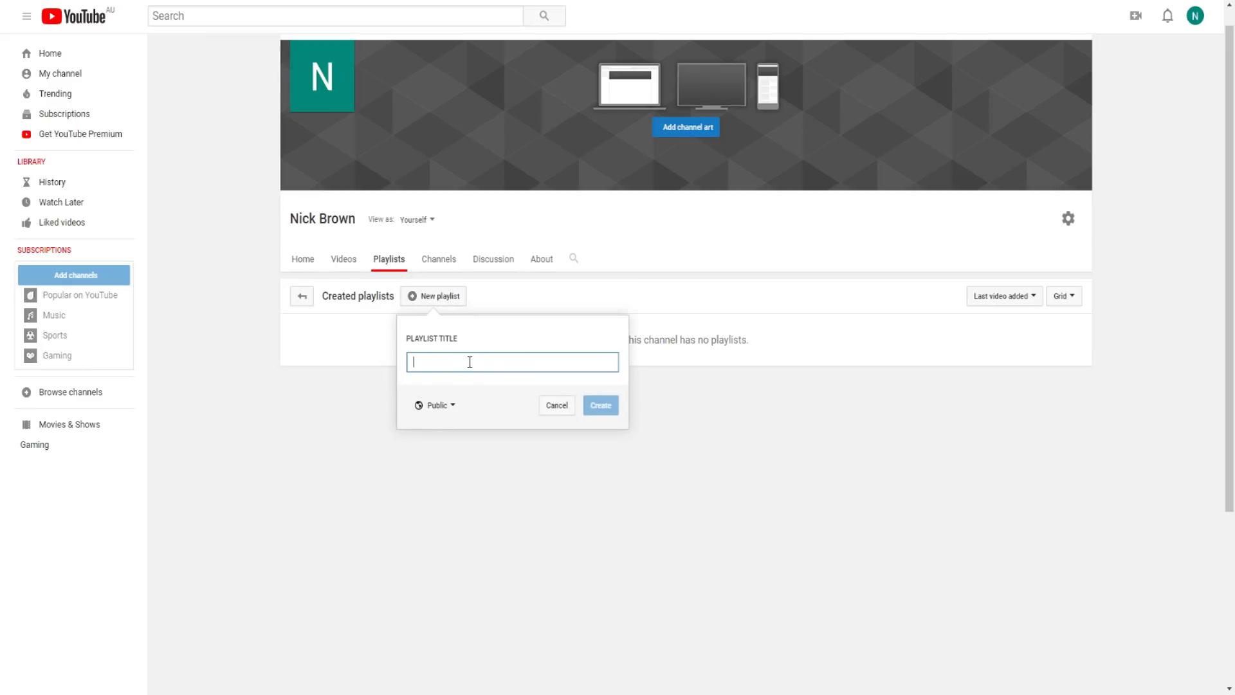
pyautogui.write('tregmgnjrtgnj')
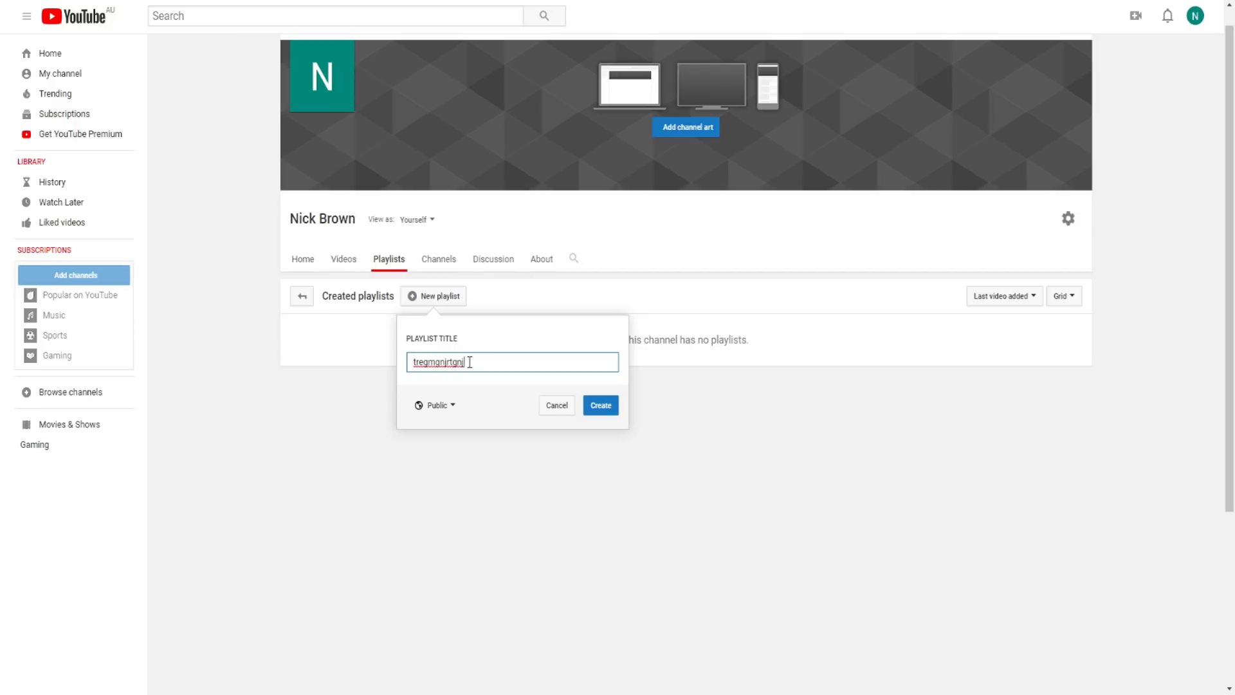
pyautogui.click(454, 412)
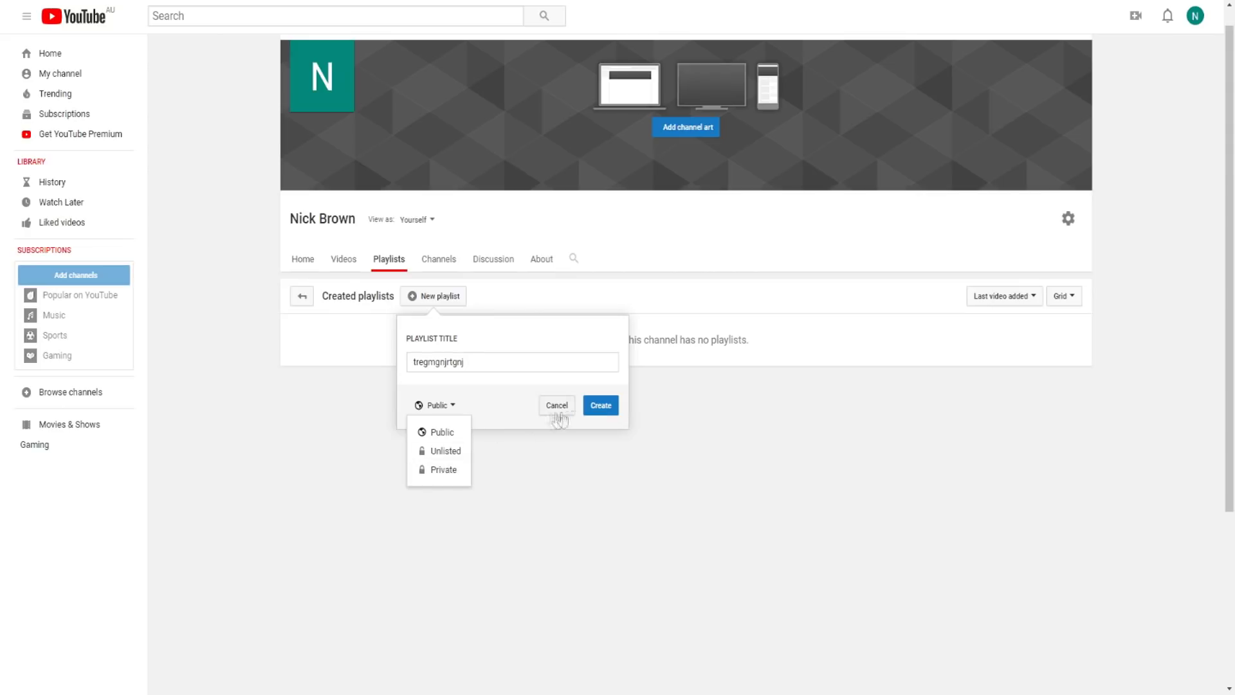
pyautogui.click(601, 407)
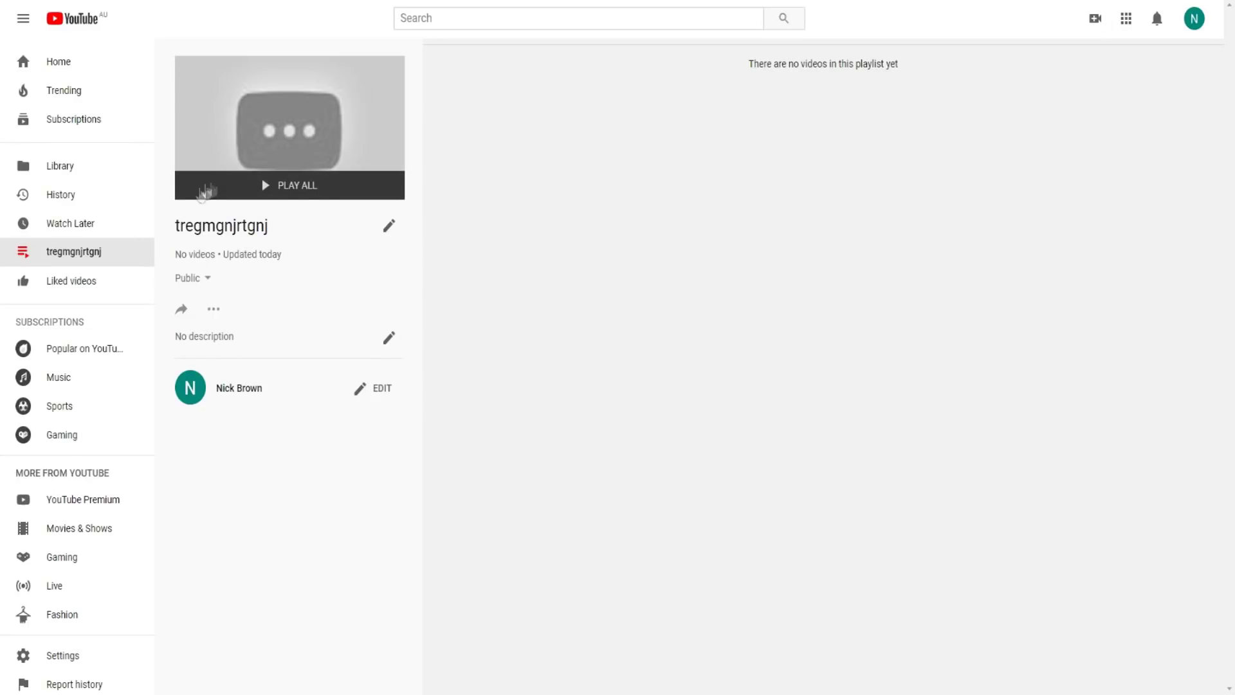
# Keep the 'tregmgnjrtgnj' title unchanged and open the playlist's full editing page
pyautogui.click(388, 229)
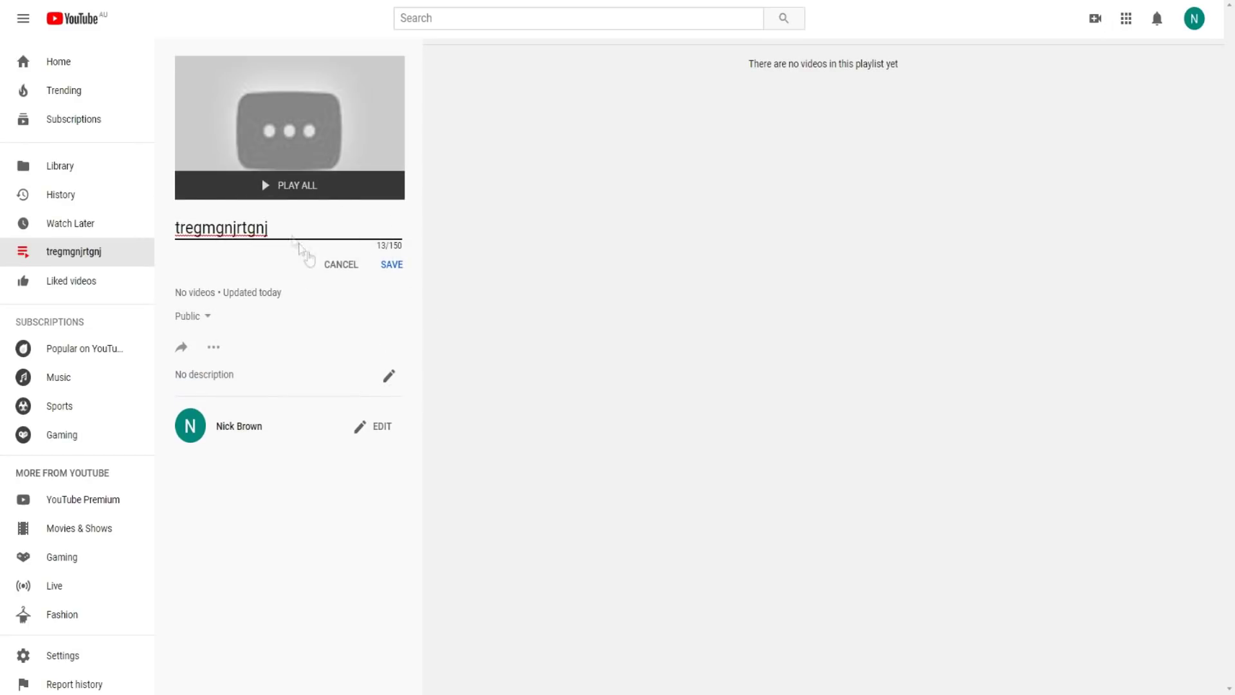
pyautogui.click(340, 263)
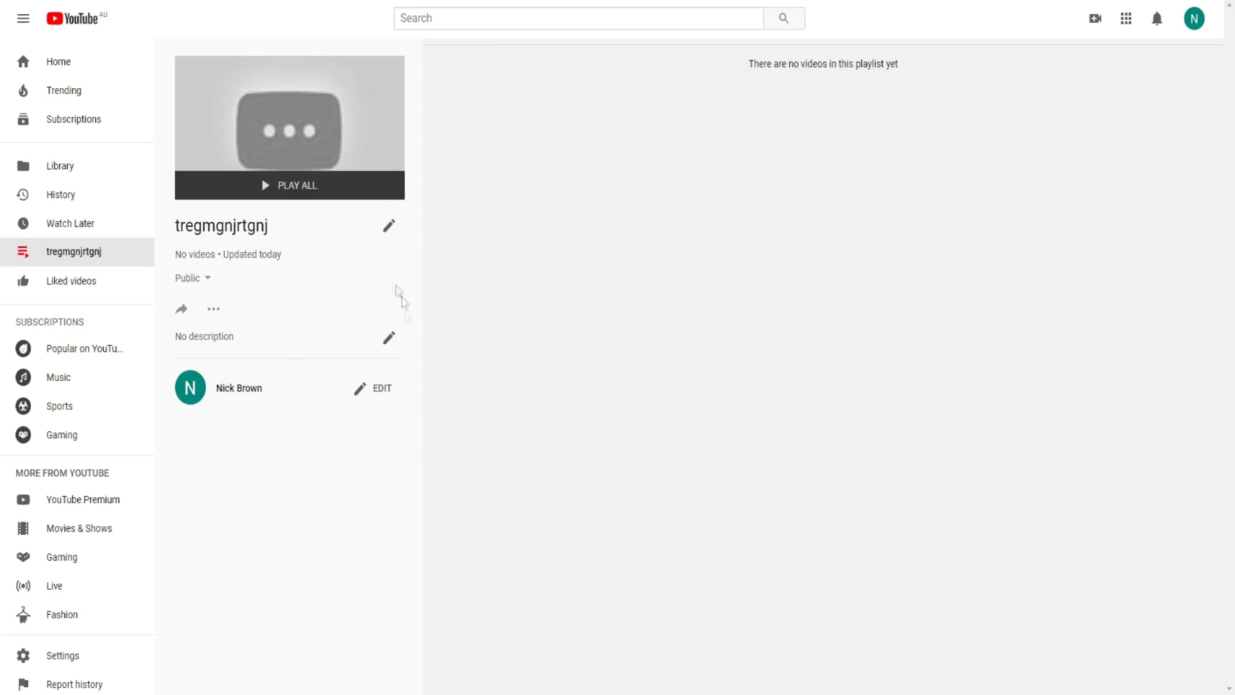
pyautogui.click(368, 387)
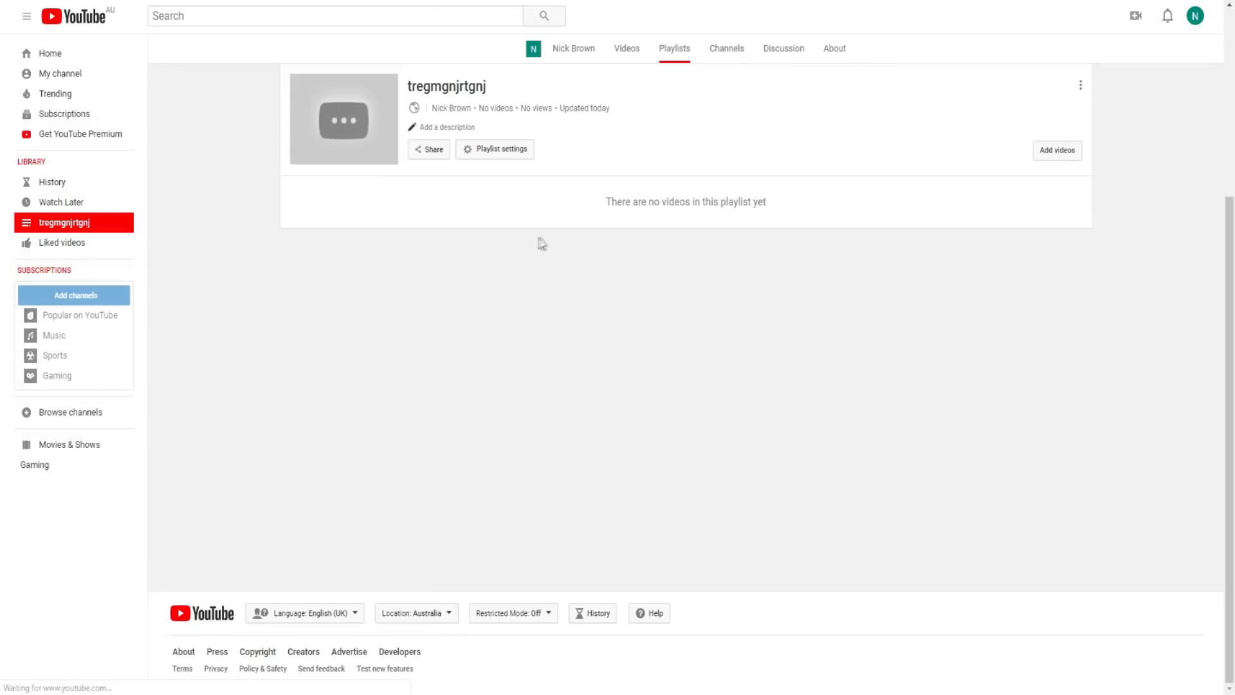
pyautogui.scroll(3, 444, 196)
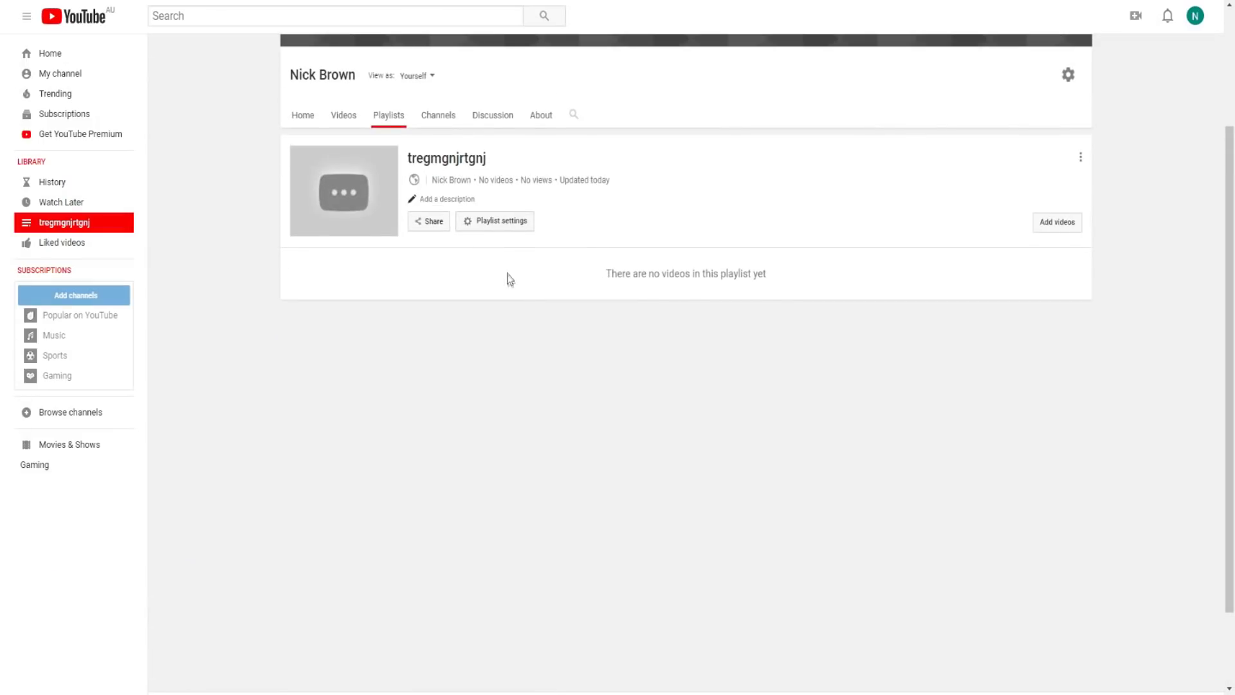
pyautogui.scroll(-2, 519, 297)
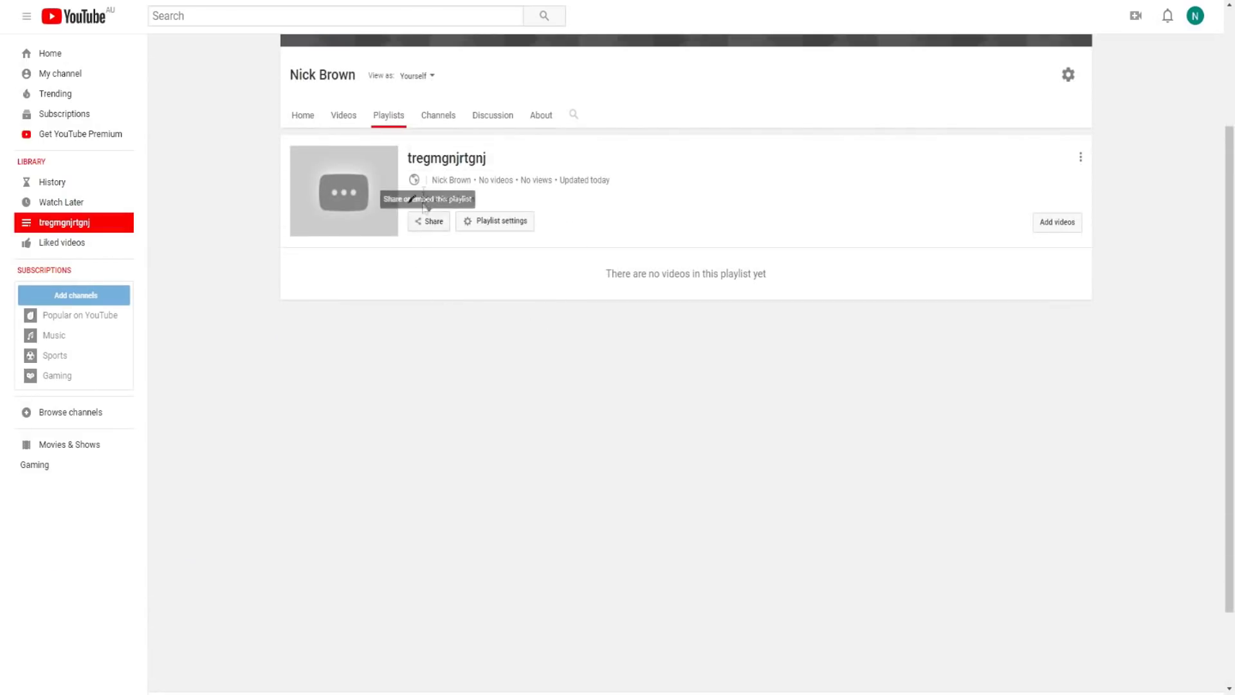
# Add your uploaded 'gta 4 gameplay' video to the playlist from Your YouTube videos
pyautogui.click(1061, 222)
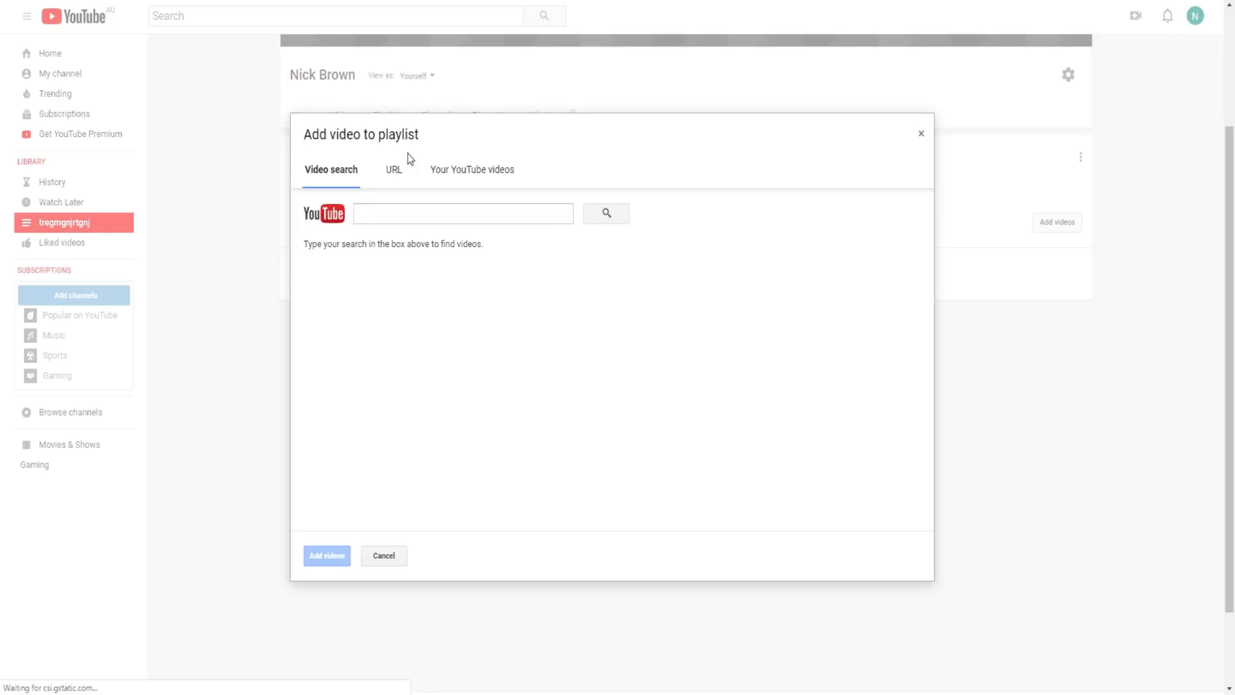
pyautogui.click(472, 170)
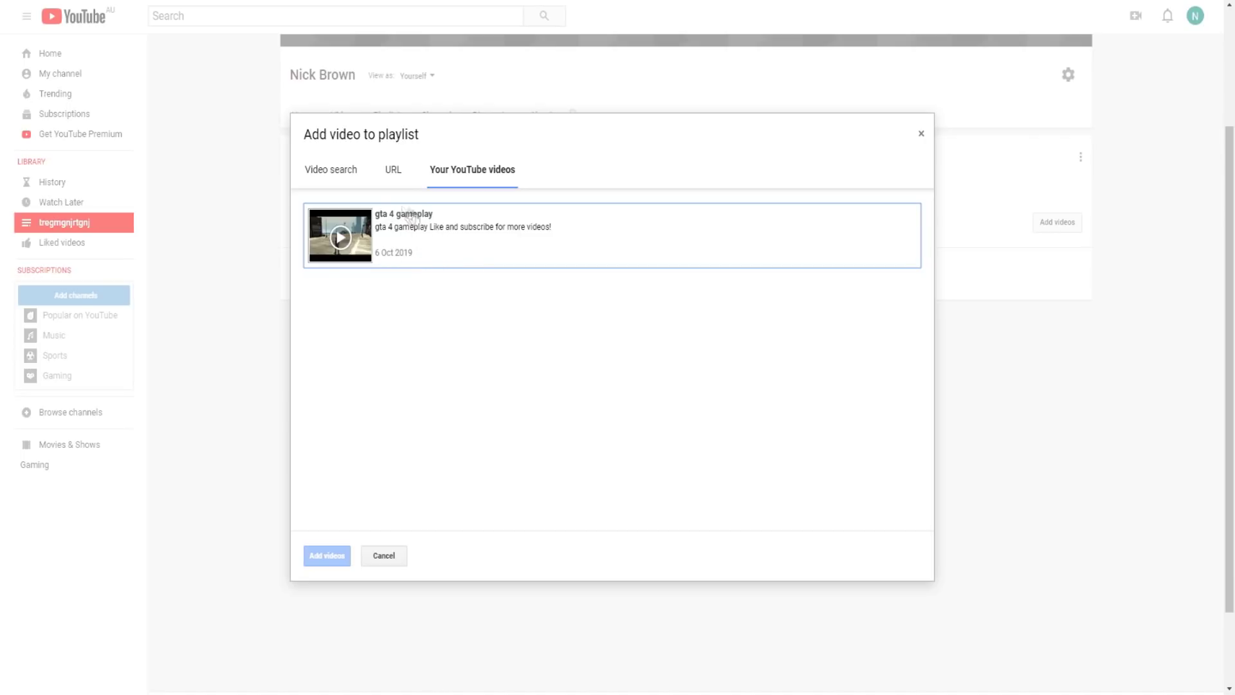
pyautogui.click(431, 225)
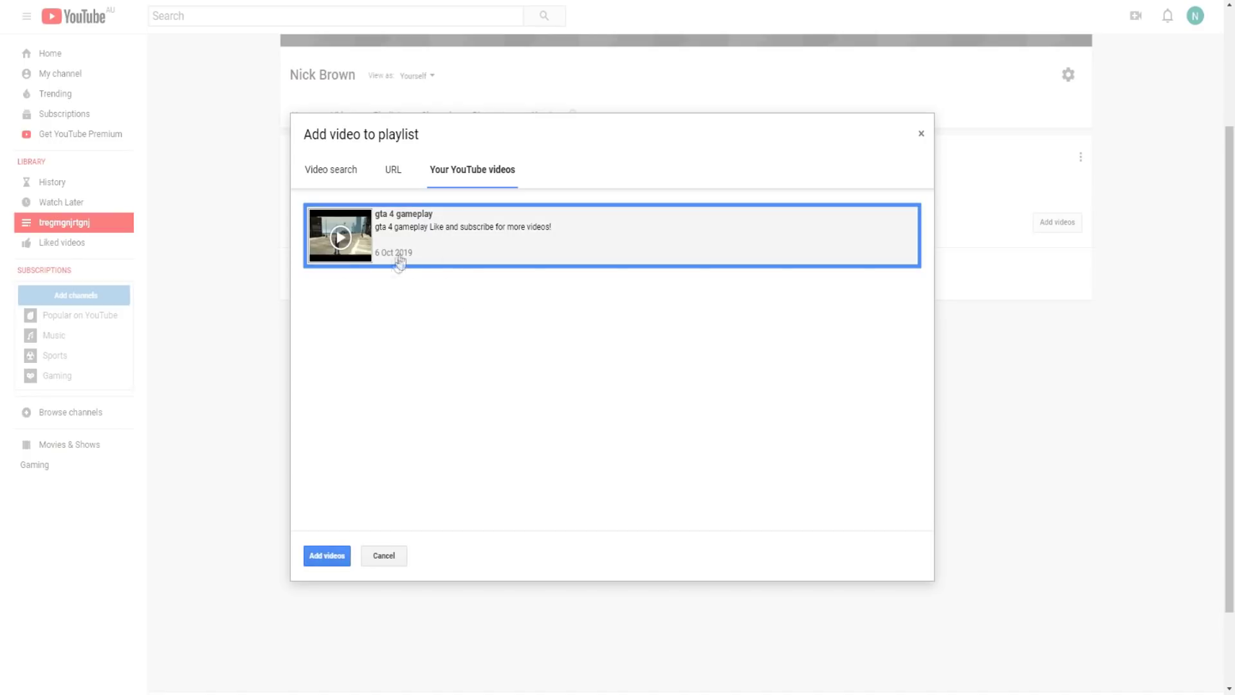
pyautogui.click(331, 555)
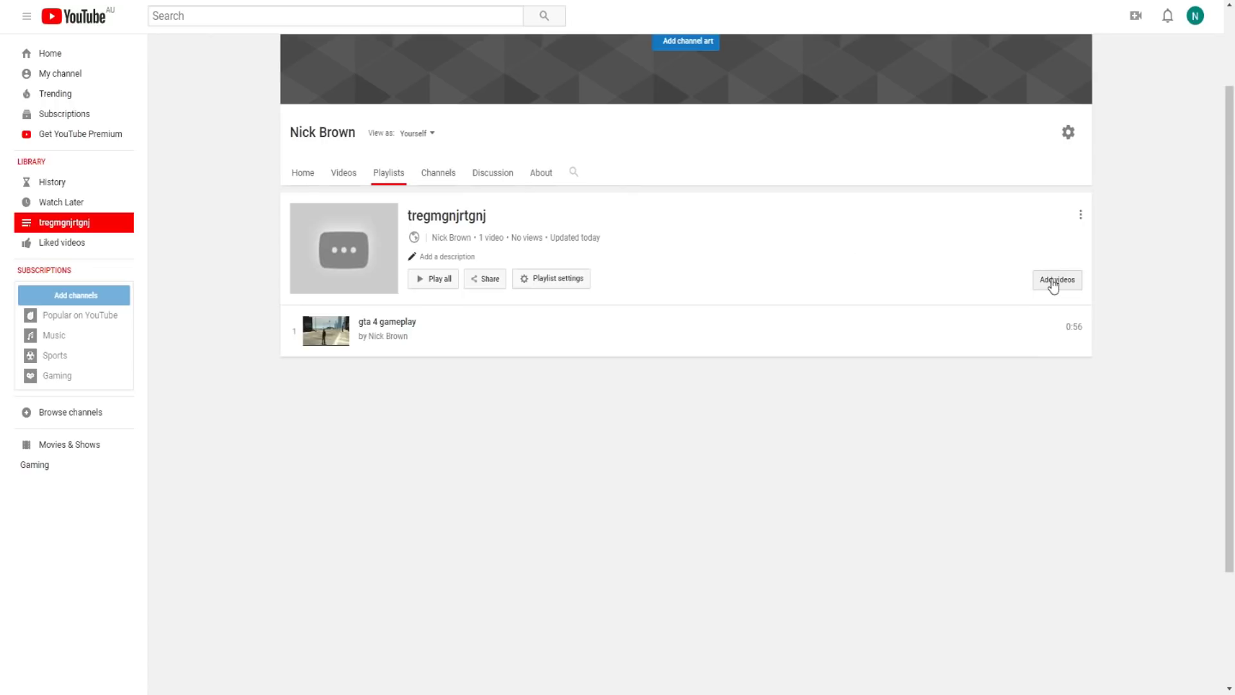
pyautogui.click(1053, 283)
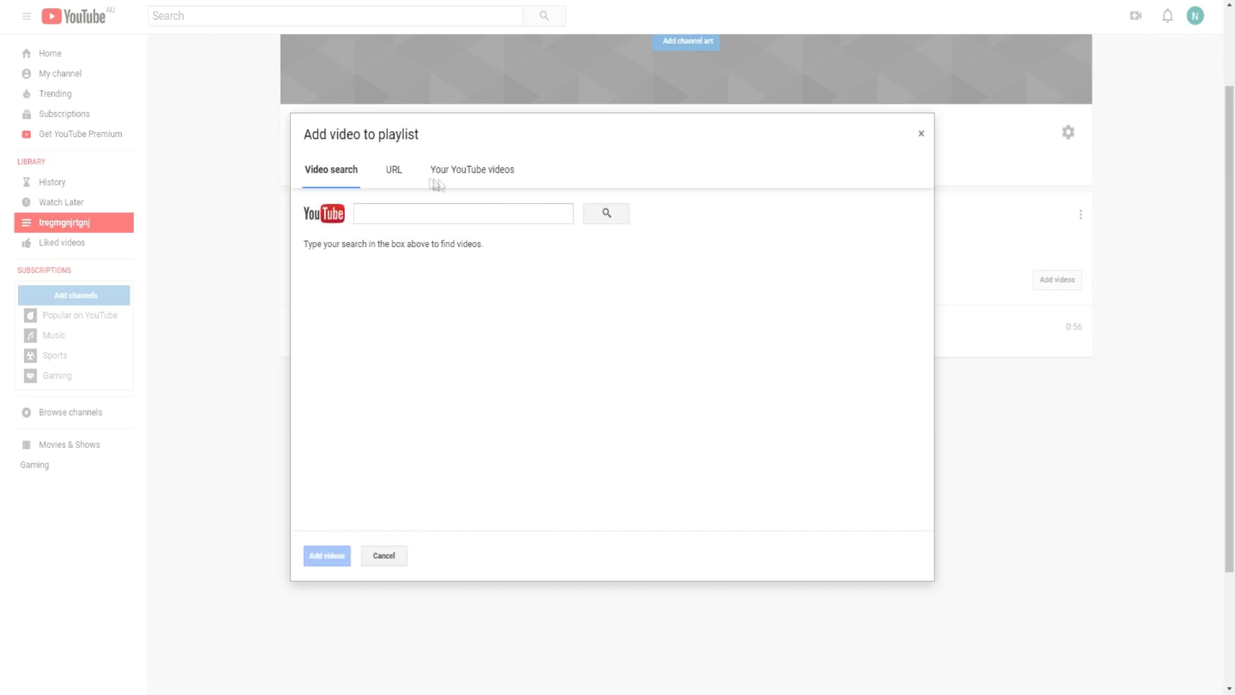
# Search 'gta 4 gameplay' and add GTA IV Xbox 360 HD 720p, GTA IV but it's 2018, and Friendships Guide
pyautogui.click(395, 175)
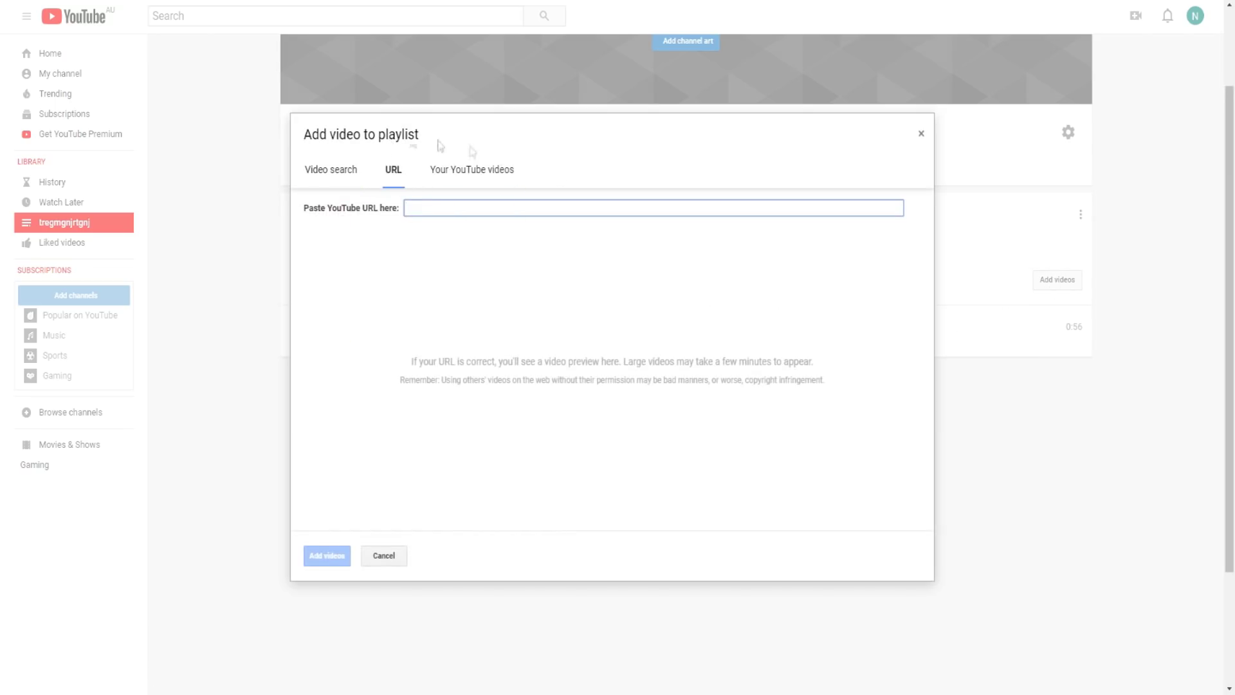
pyautogui.click(347, 182)
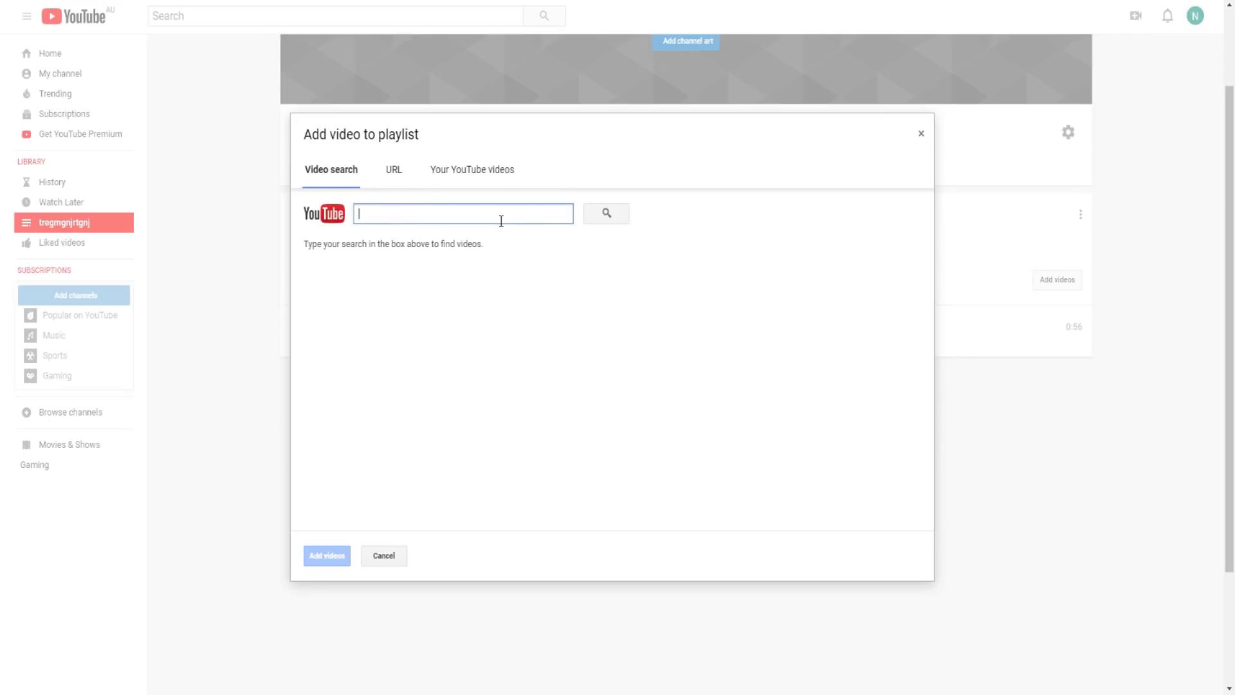
pyautogui.write('gta 4 gameplay')
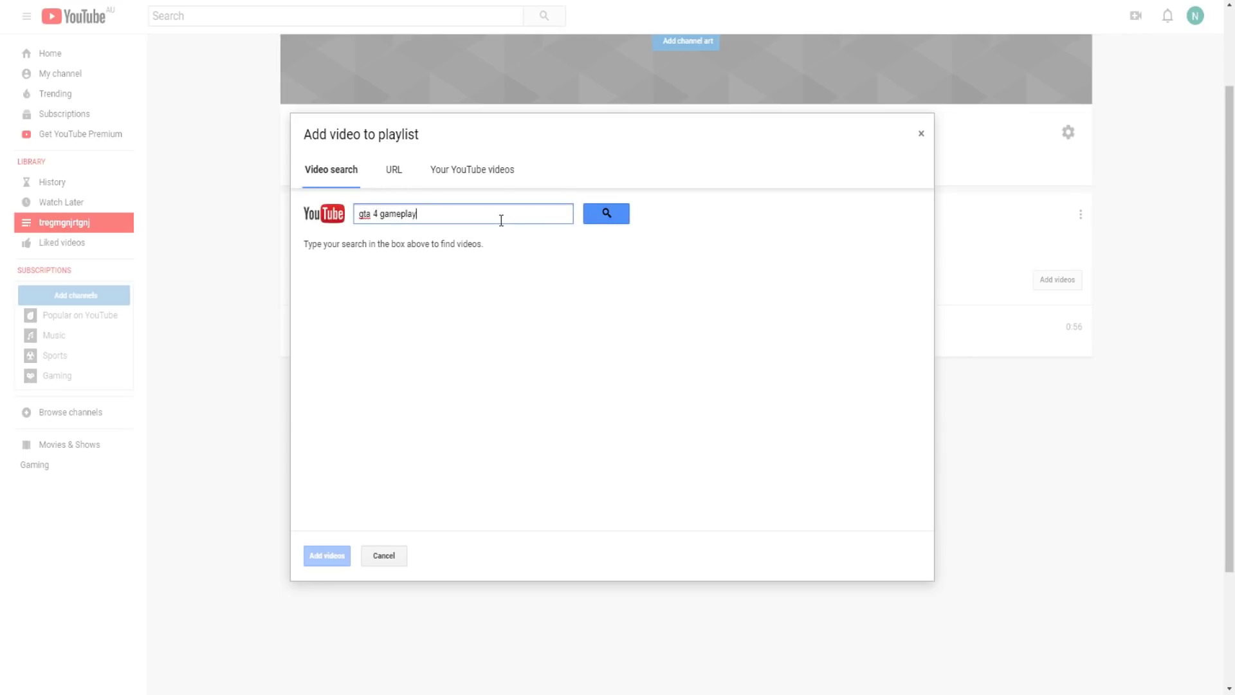
pyautogui.click(606, 214)
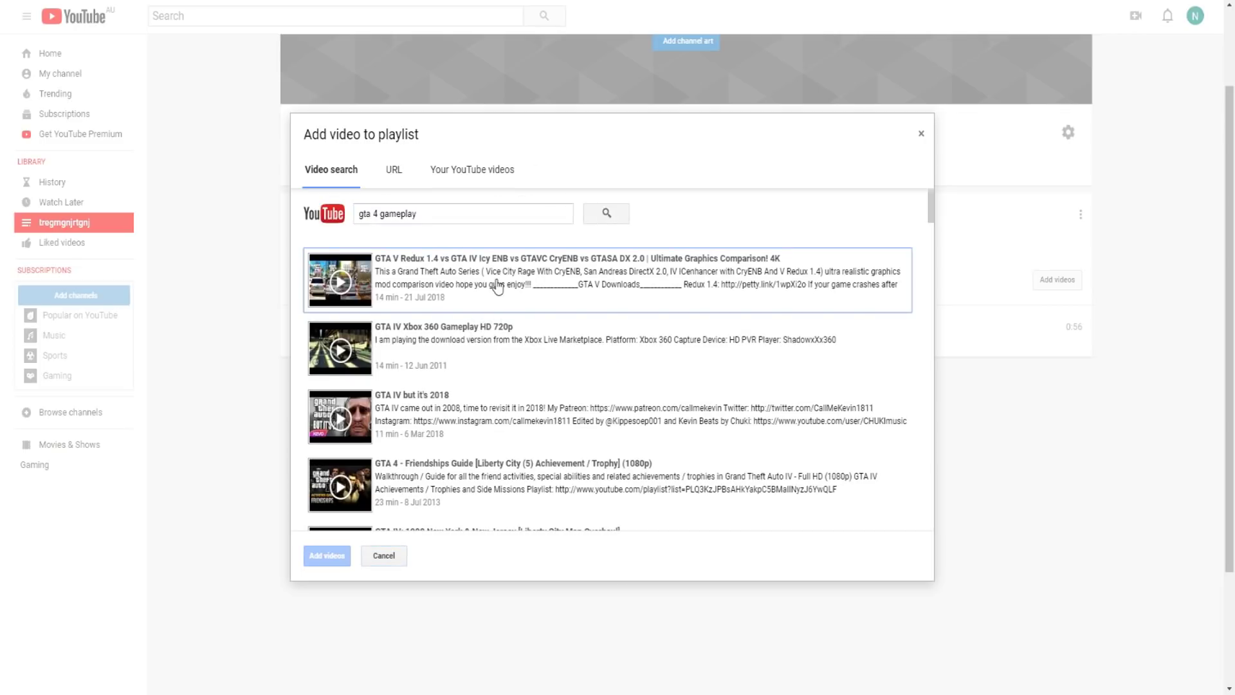
pyautogui.scroll(-1, 461, 290)
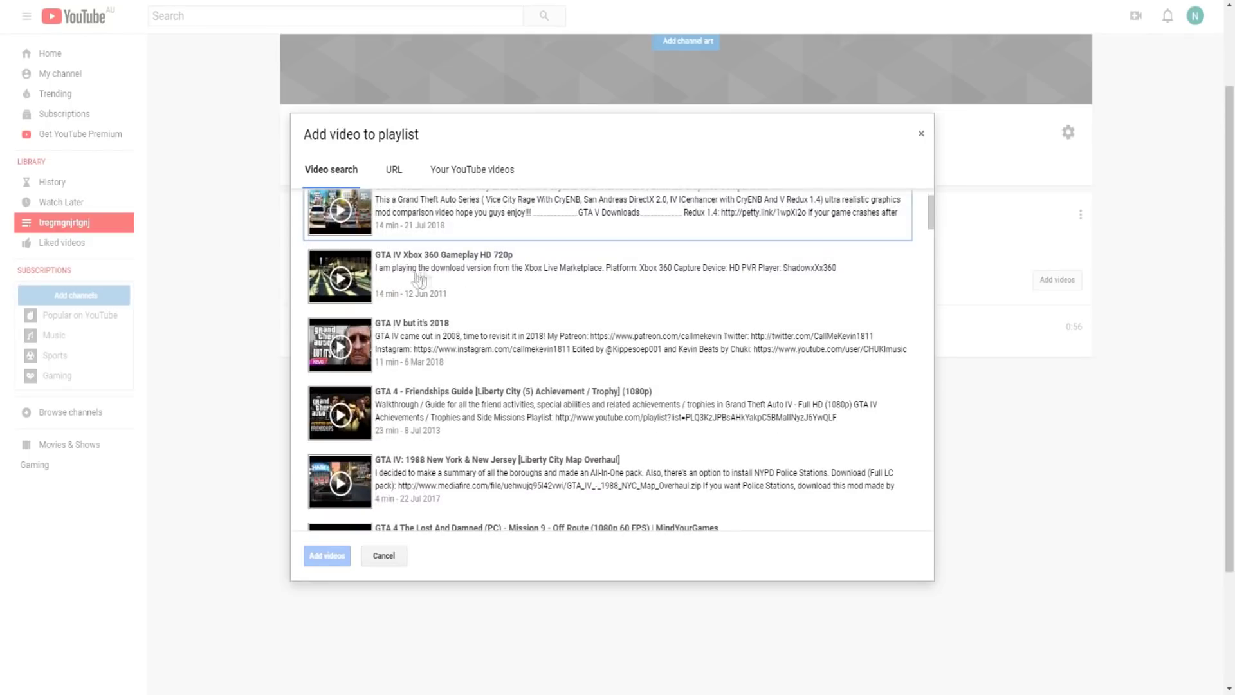
pyautogui.click(435, 281)
pyautogui.click(460, 341)
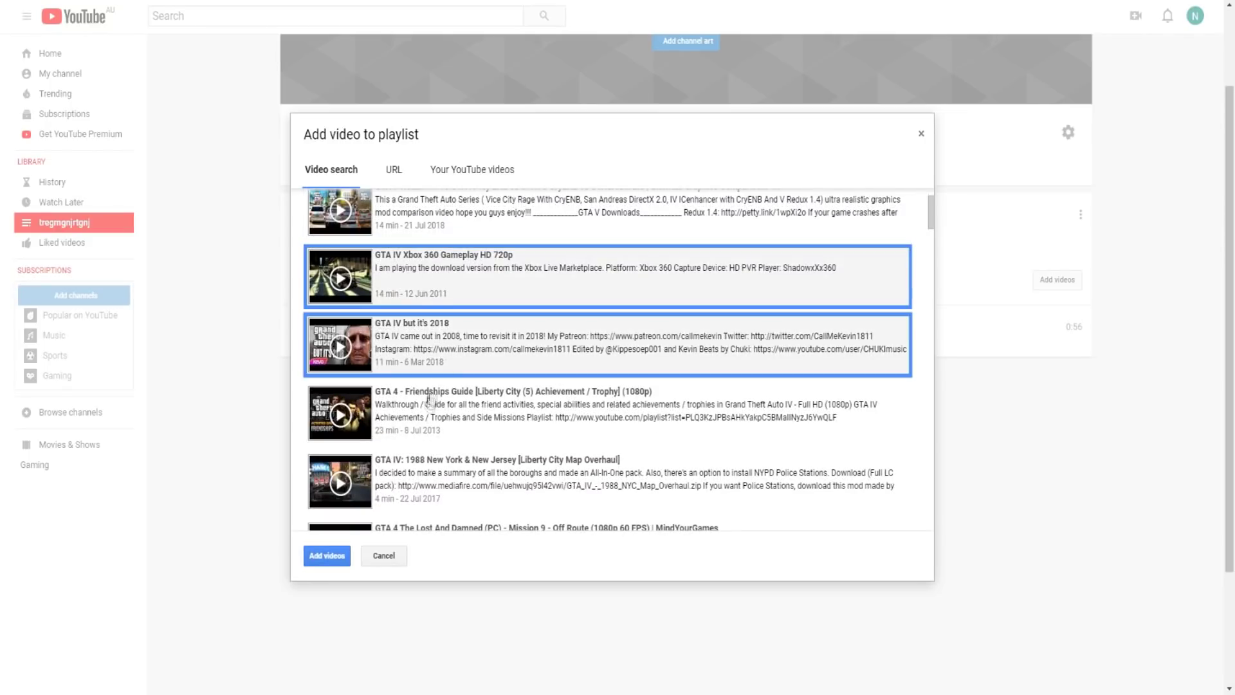
pyautogui.click(431, 418)
pyautogui.click(324, 557)
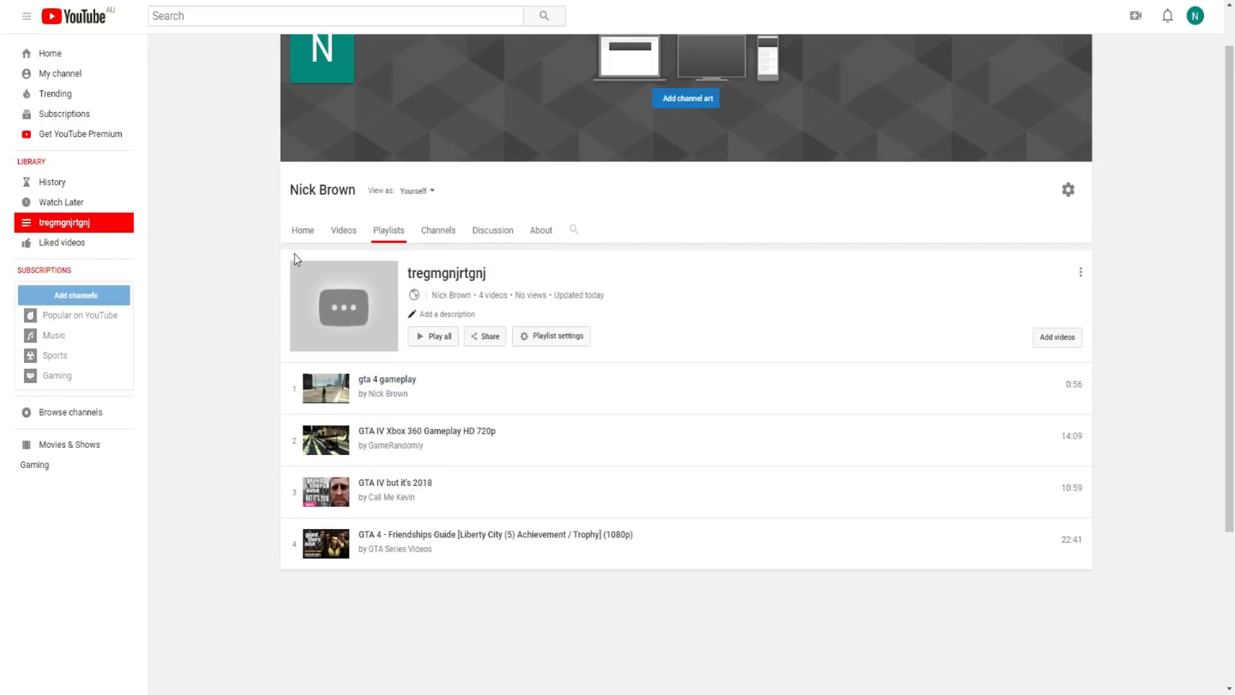
pyautogui.scroll(-1, 295, 259)
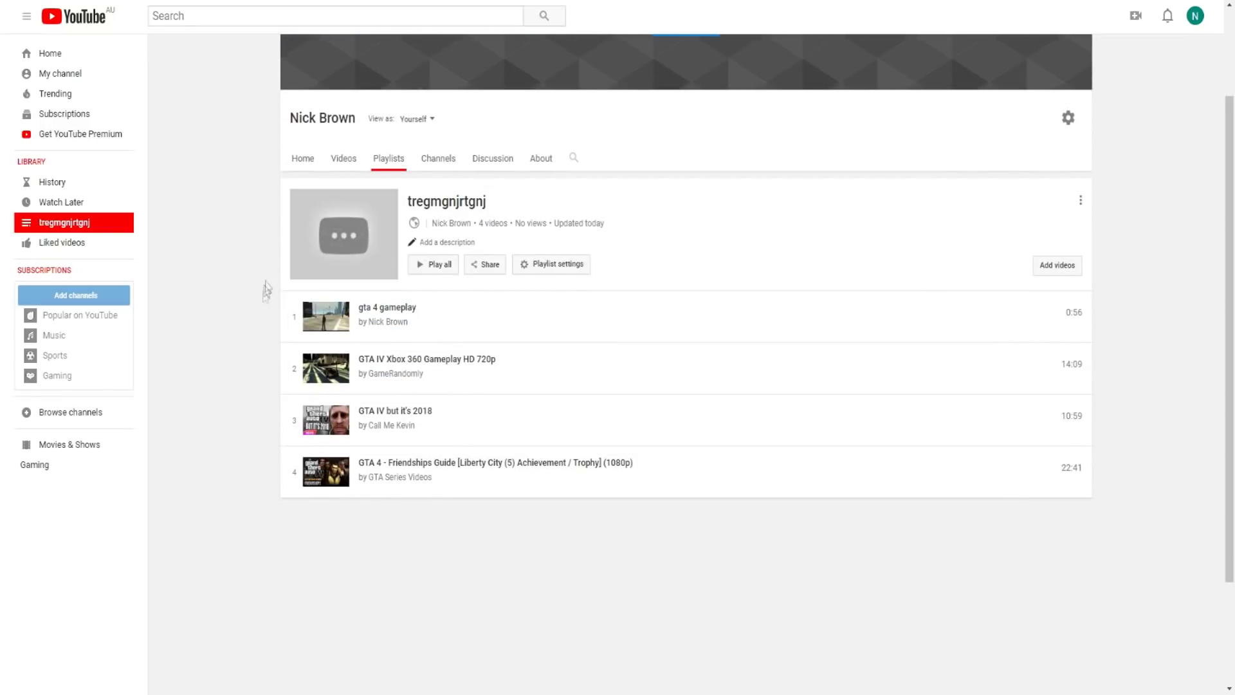
# Move 'gta 4 gameplay' to the bottom of the playlist
pyautogui.scroll(-2, 248, 248)
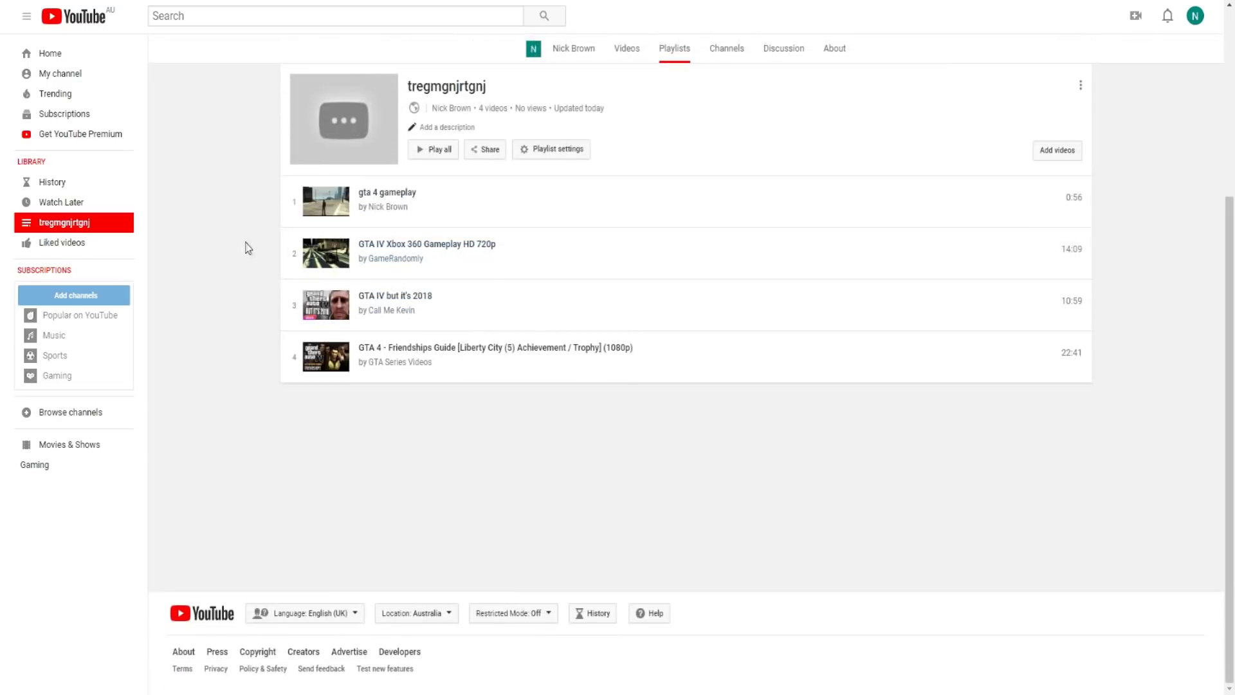
pyautogui.scroll(4, 336, 262)
pyautogui.scroll(-4, 450, 353)
pyautogui.scroll(4, 410, 366)
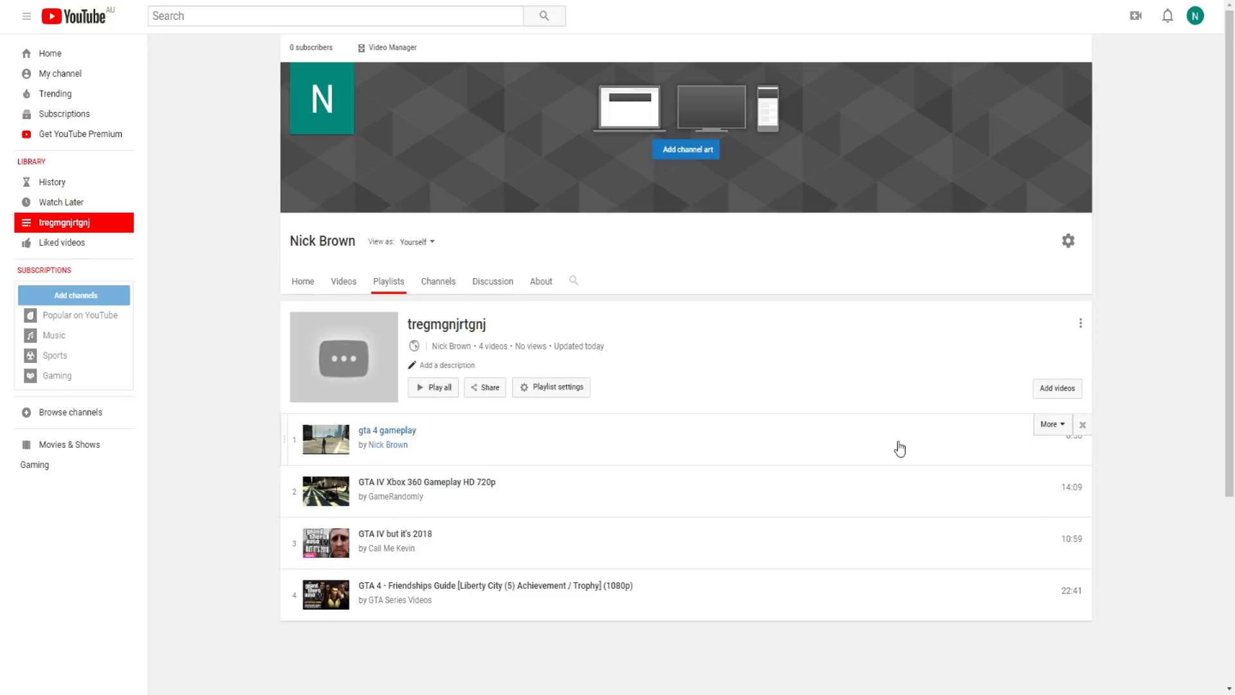
pyautogui.moveTo(903, 450); pyautogui.dragTo(893, 496)
pyautogui.click(1047, 425)
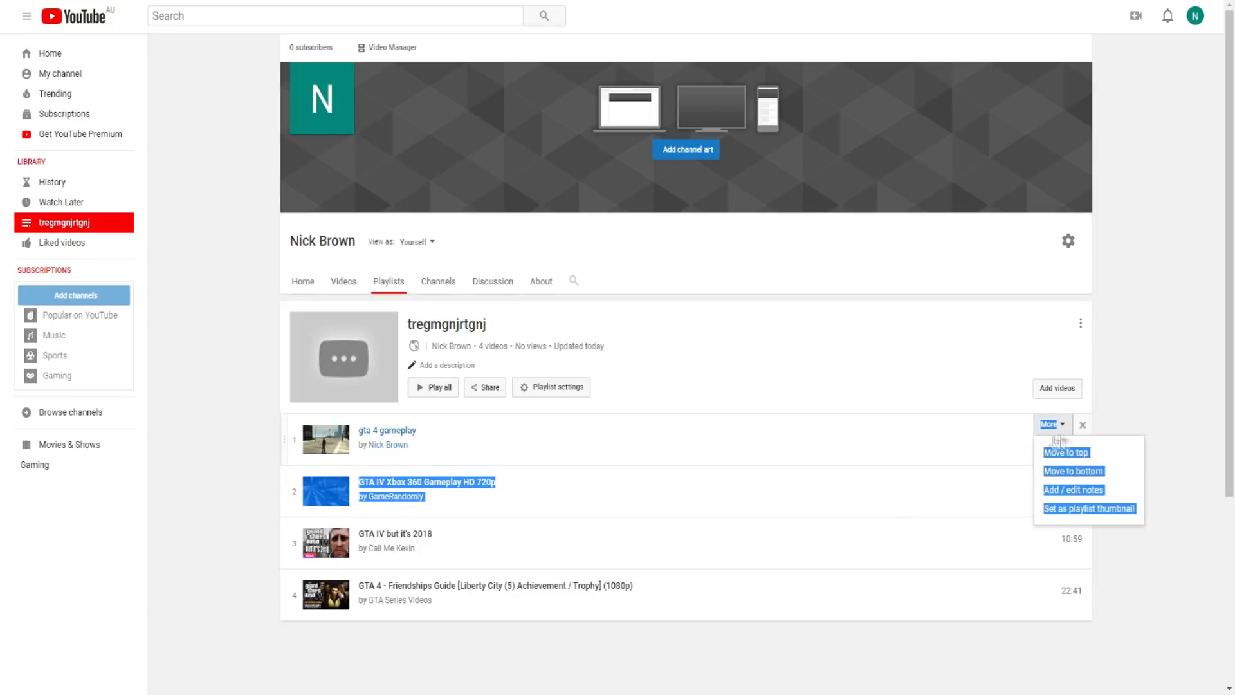
pyautogui.click(1086, 472)
# Move 'GTA IV but it's 2018' to the top, then remove it and the Xbox 360 gameplay video
pyautogui.click(1054, 477)
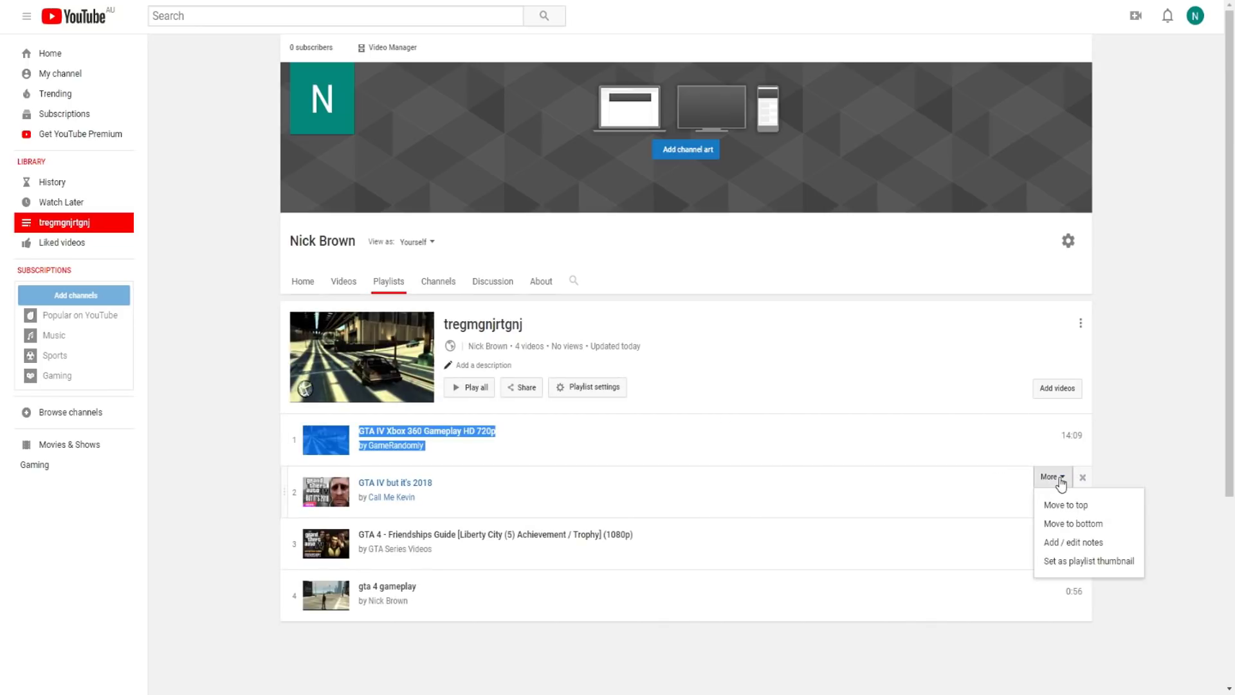
pyautogui.click(1062, 505)
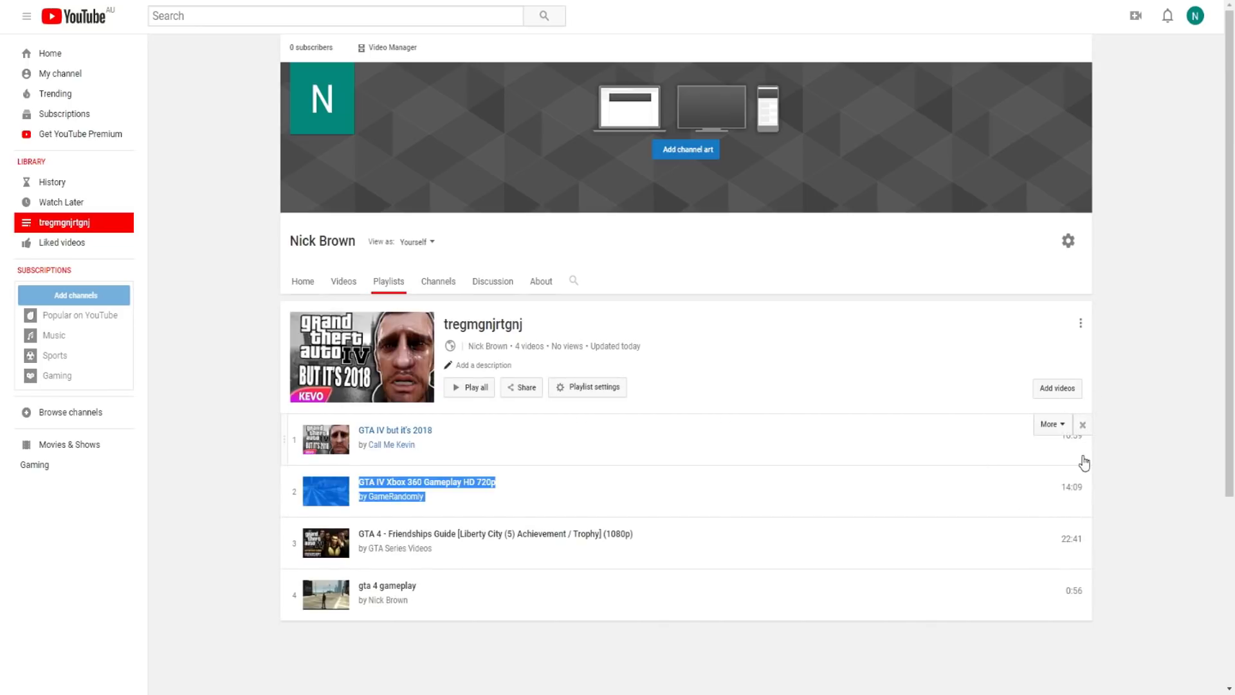
pyautogui.click(1082, 425)
pyautogui.click(1082, 425)
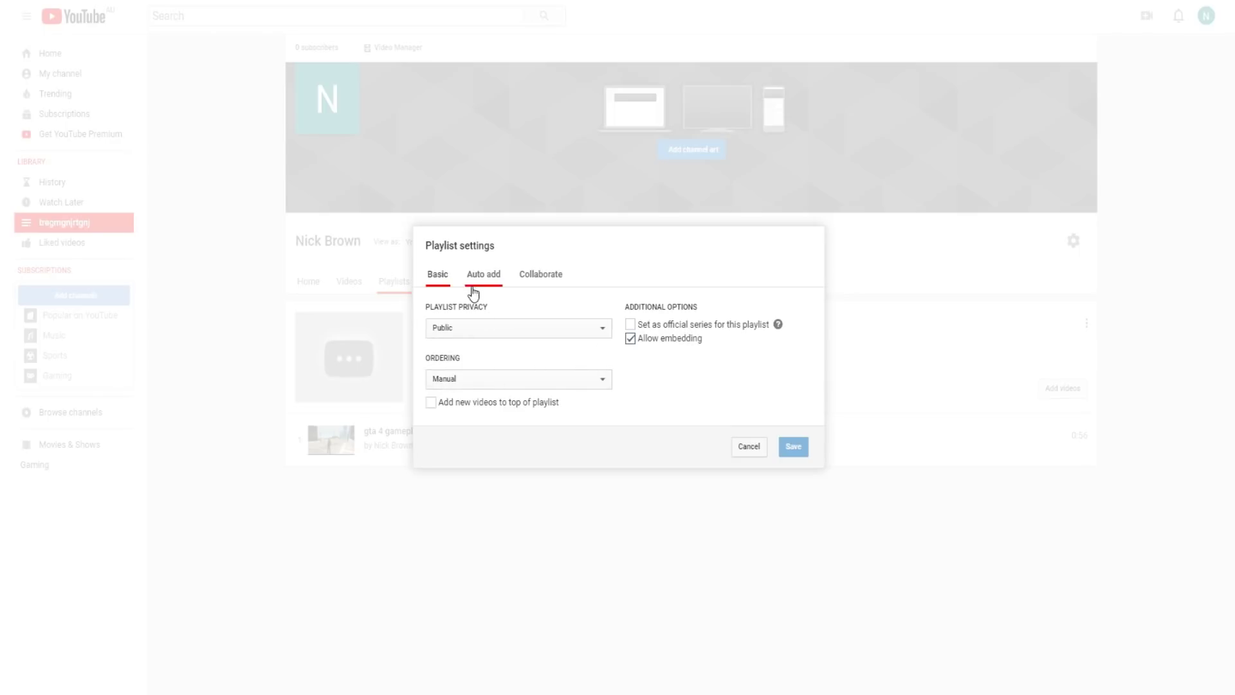
# Set the playlist ordering to Date added (oldest) and save the settings
pyautogui.click(505, 381)
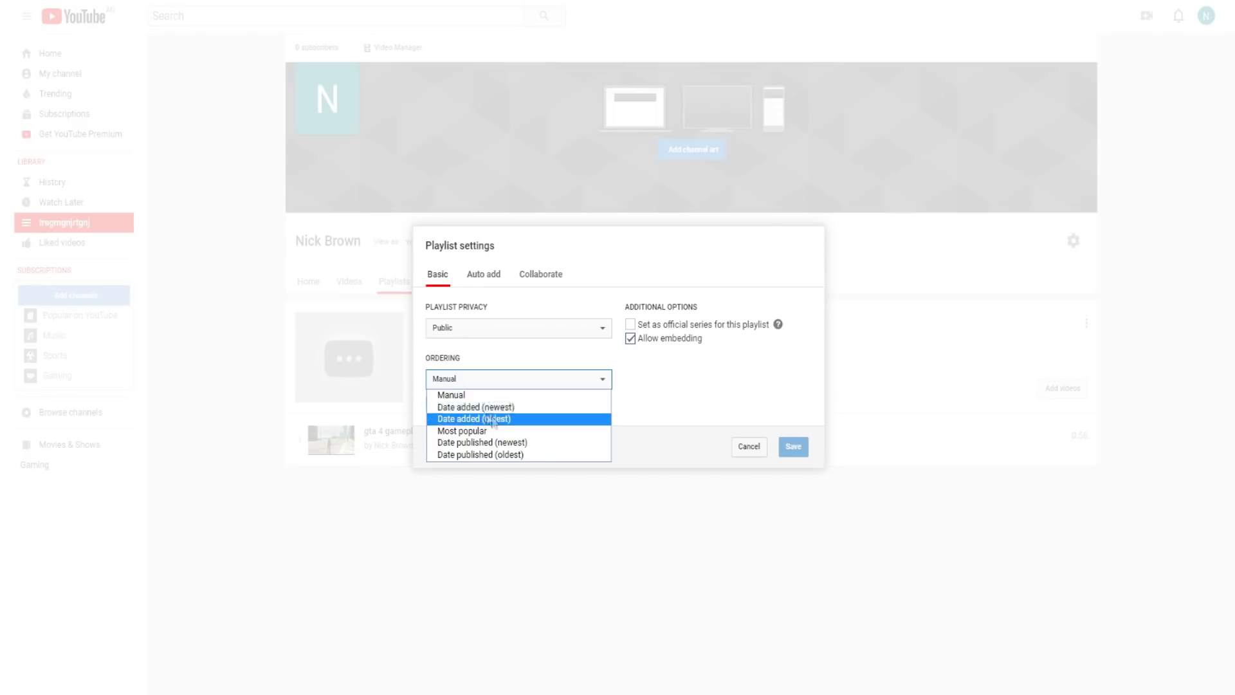
pyautogui.click(493, 419)
pyautogui.click(793, 447)
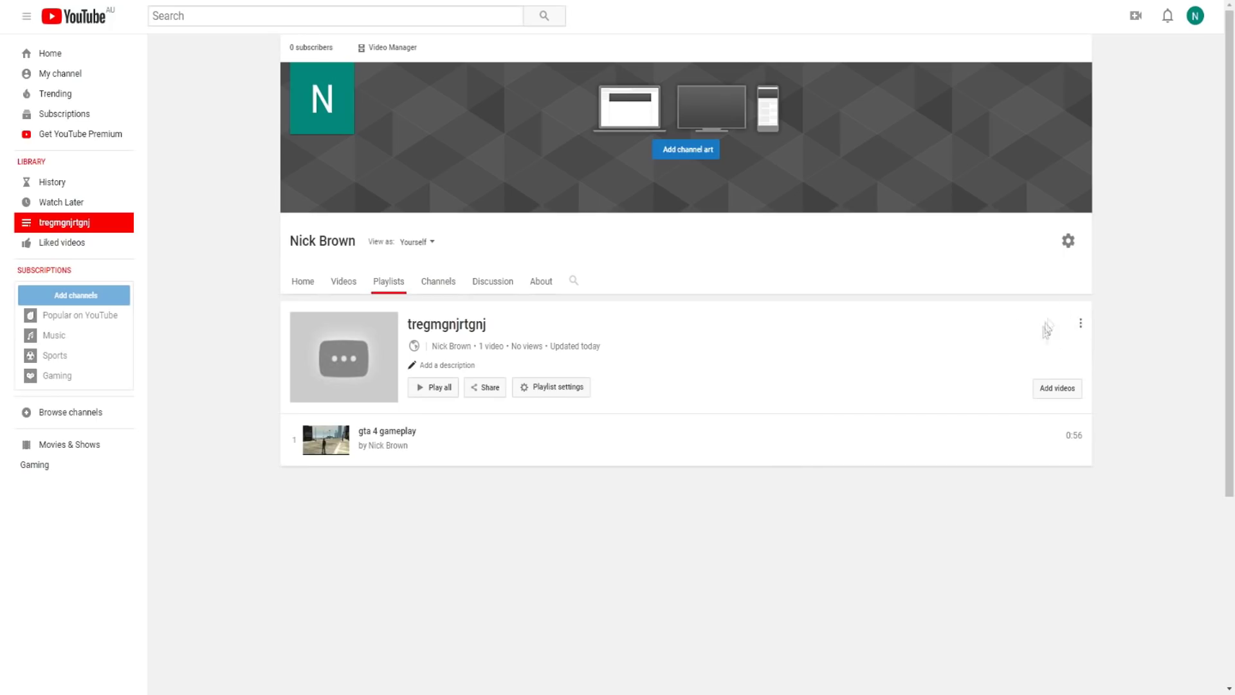
# Dismiss the playlist's actions menu unused and return to all created playlists
pyautogui.click(1080, 322)
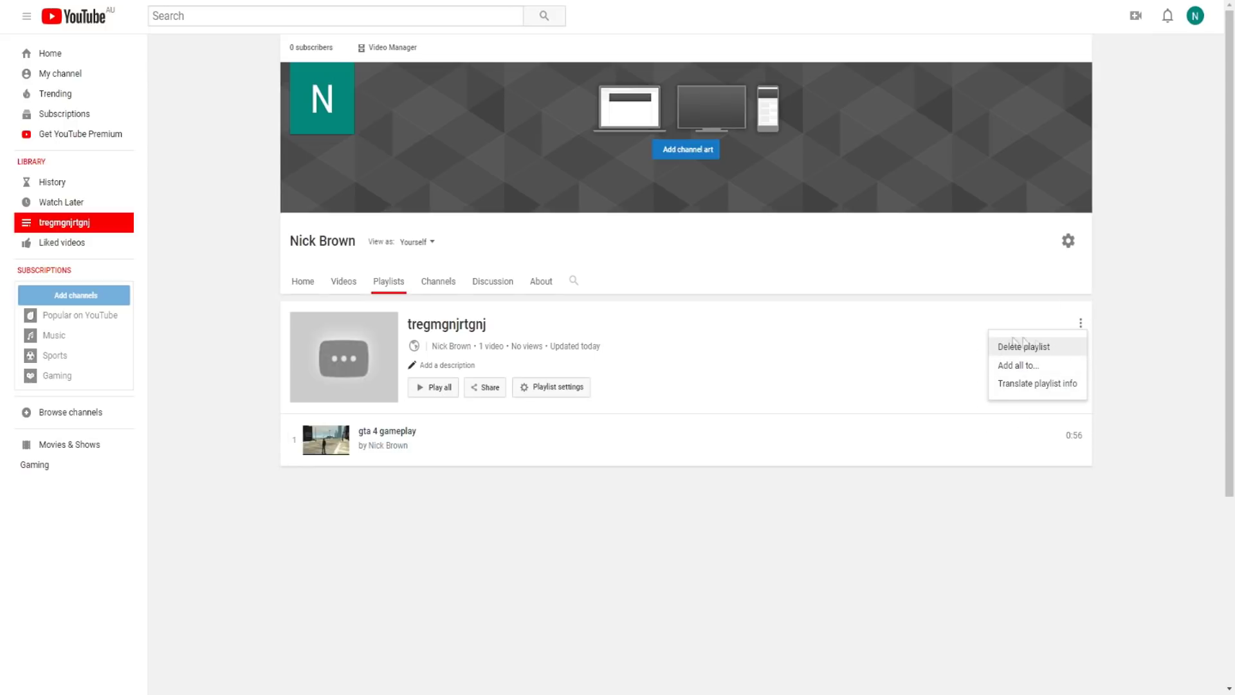
pyautogui.click(844, 364)
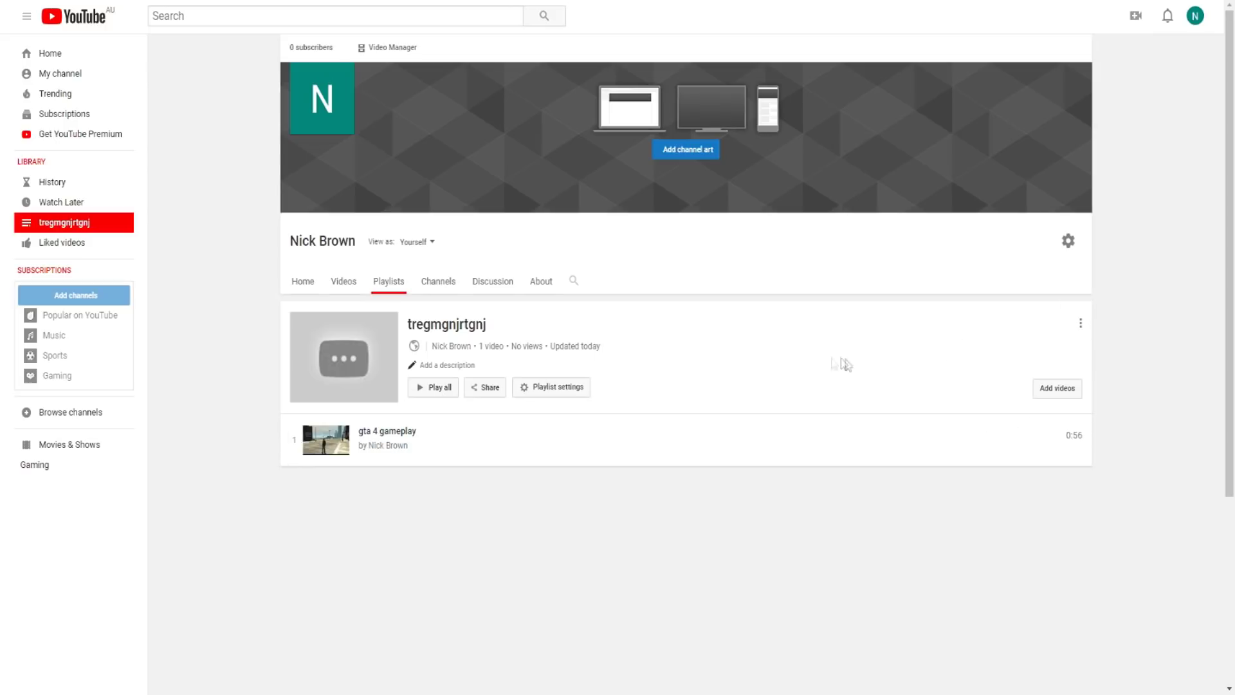
pyautogui.scroll(-3, 360, 369)
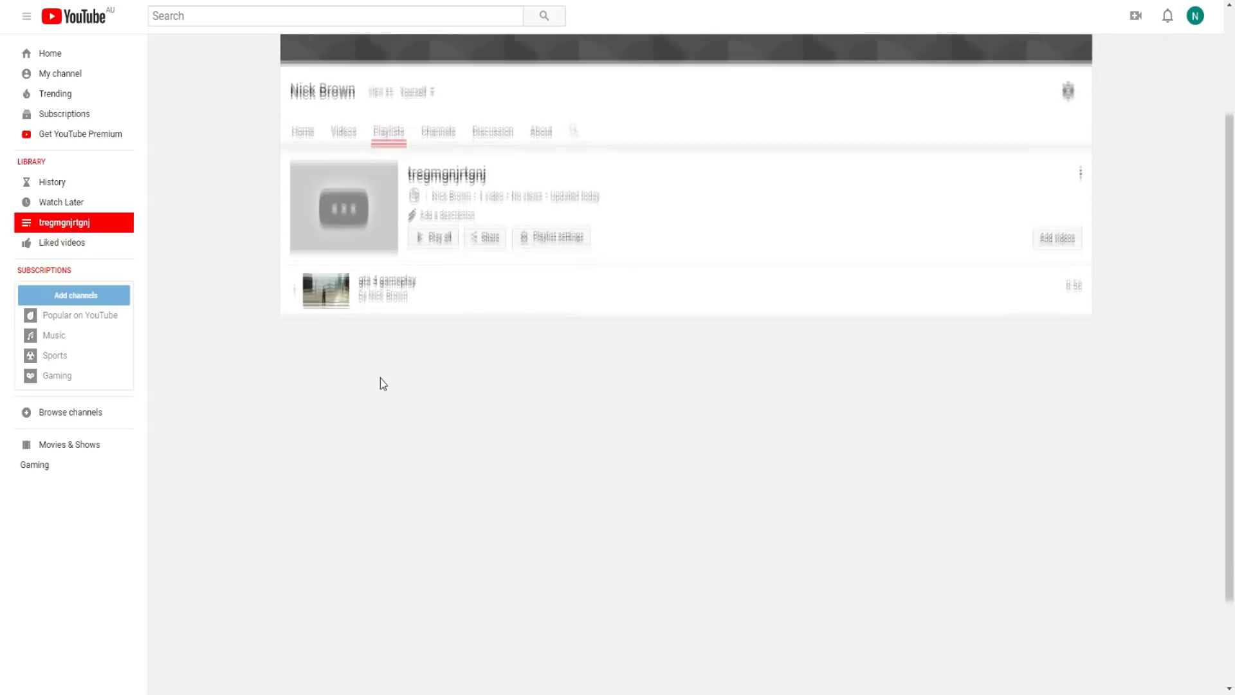
pyautogui.scroll(3, 383, 384)
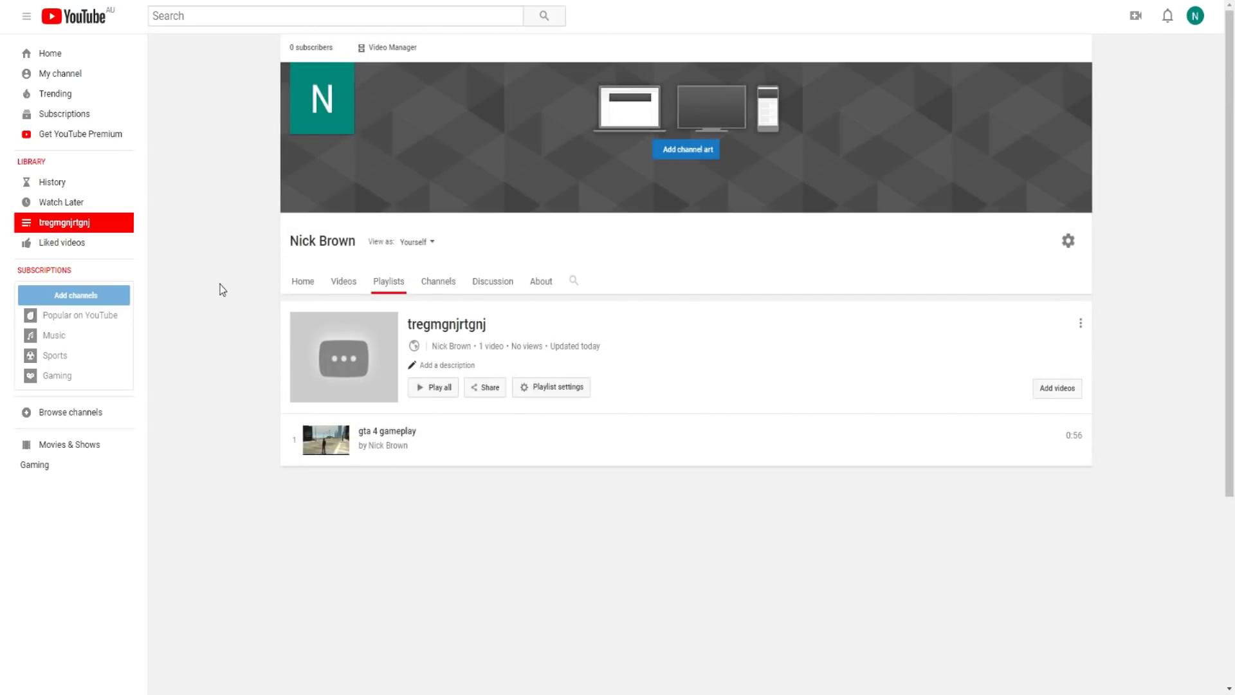
pyautogui.click(379, 296)
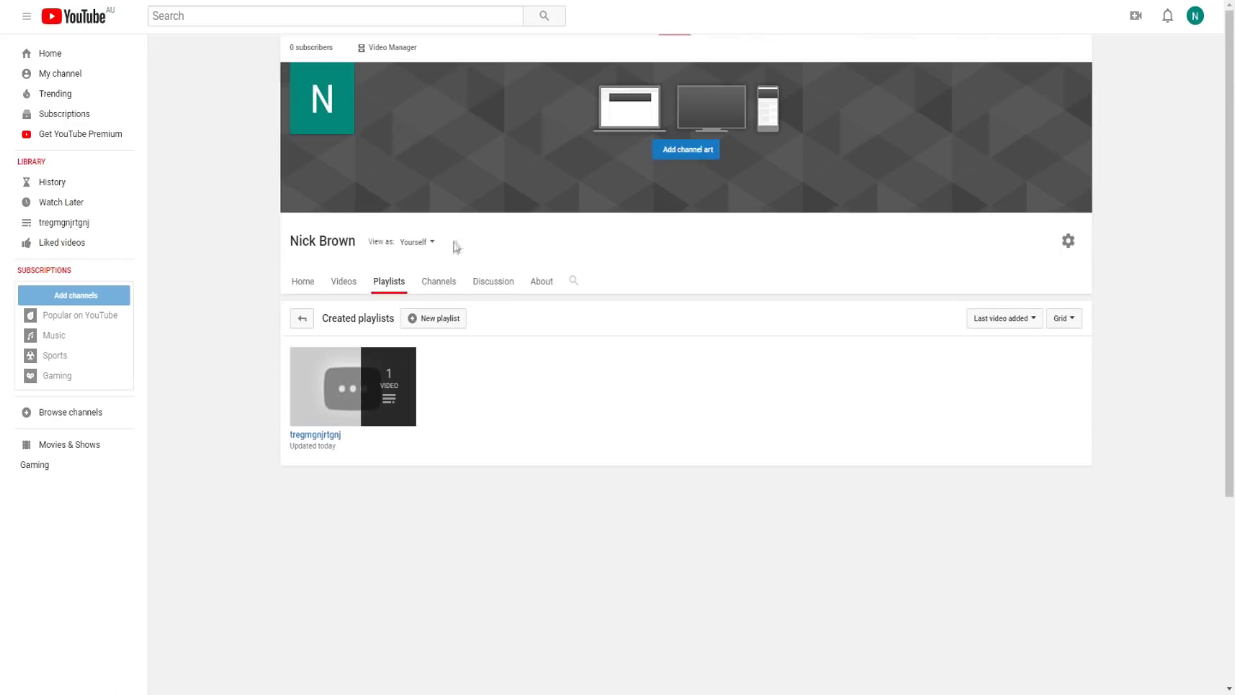
# Start another new playlist but cancel it, leaving only 'tregmgnjrtgnj' with 1 video
pyautogui.click(440, 318)
pyautogui.click(568, 427)
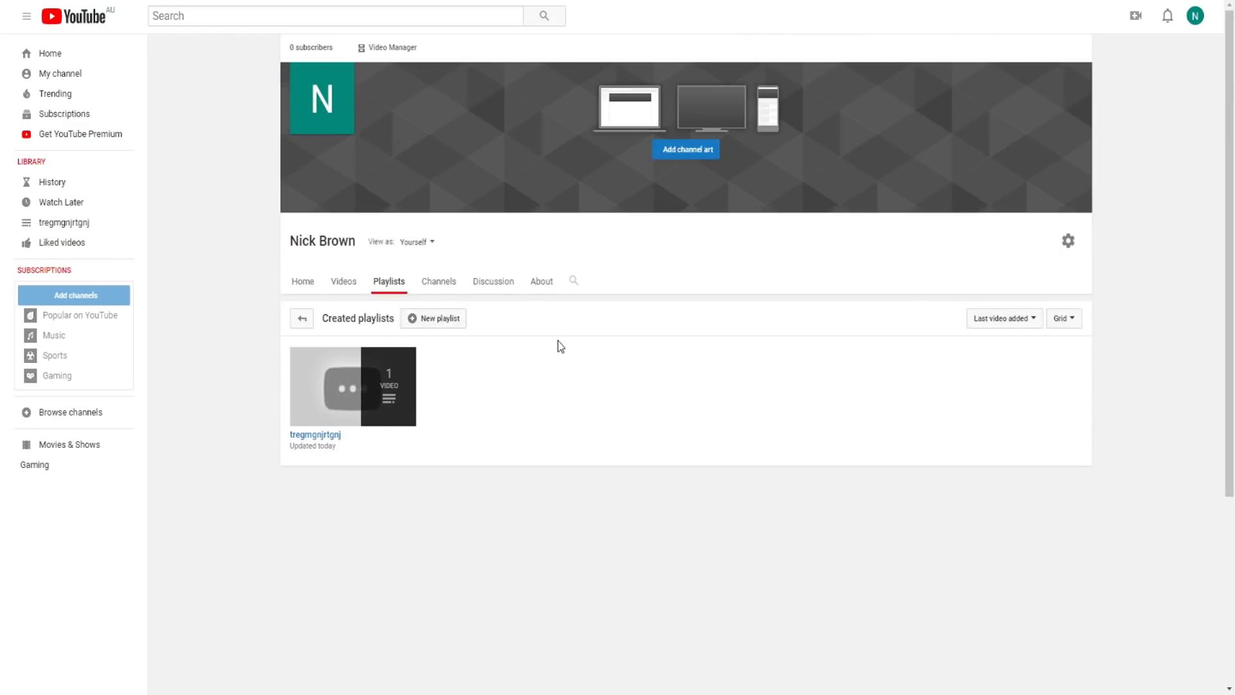